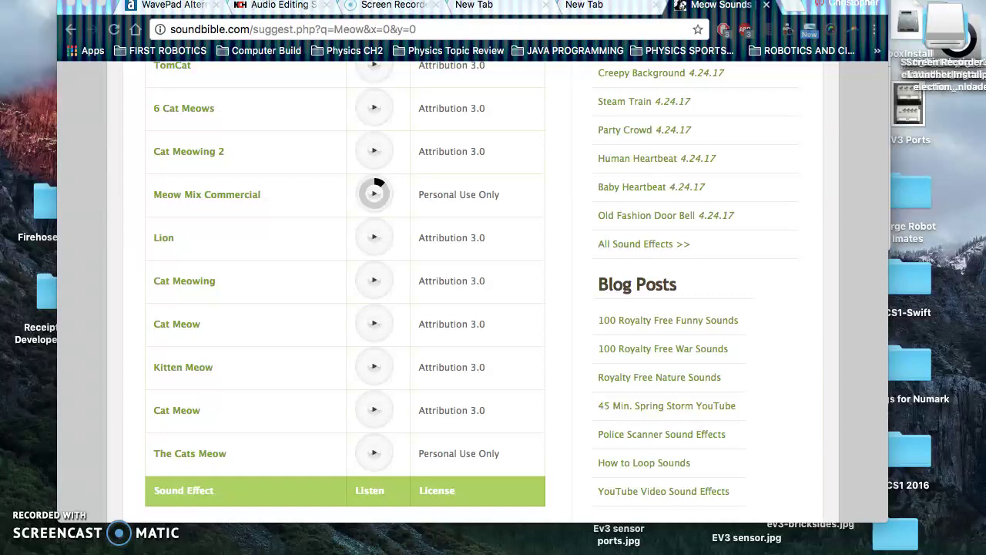
- Look over SoundBible's Meow Sounds list, then open a blank Google tab
scroll(235, 372, "up", 10)
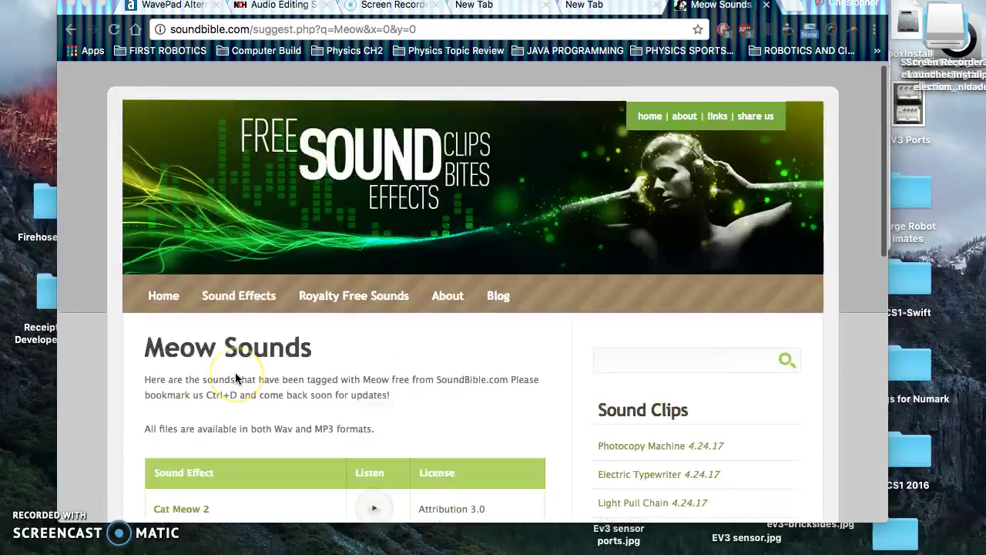
scroll(235, 378, "down", 5)
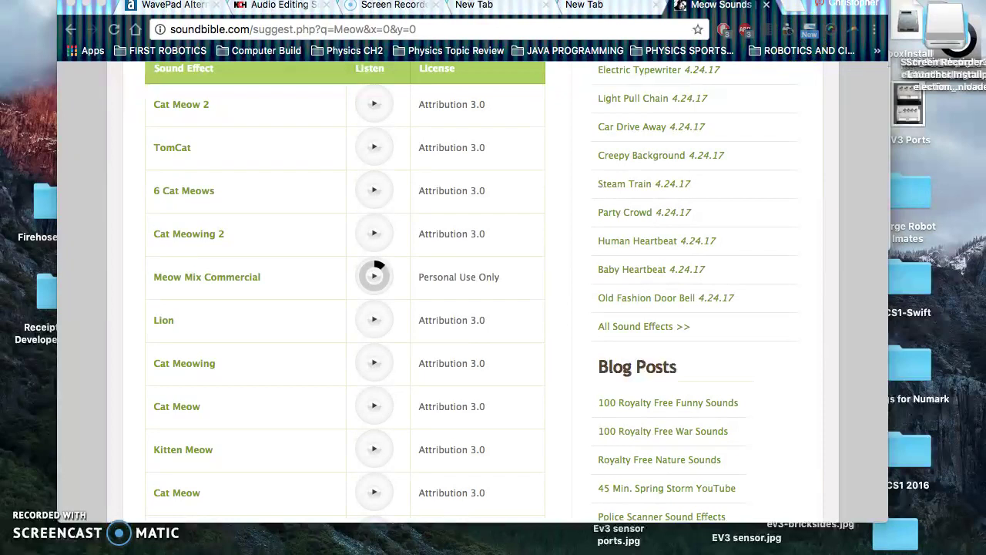
scroll(274, 334, "up", 5)
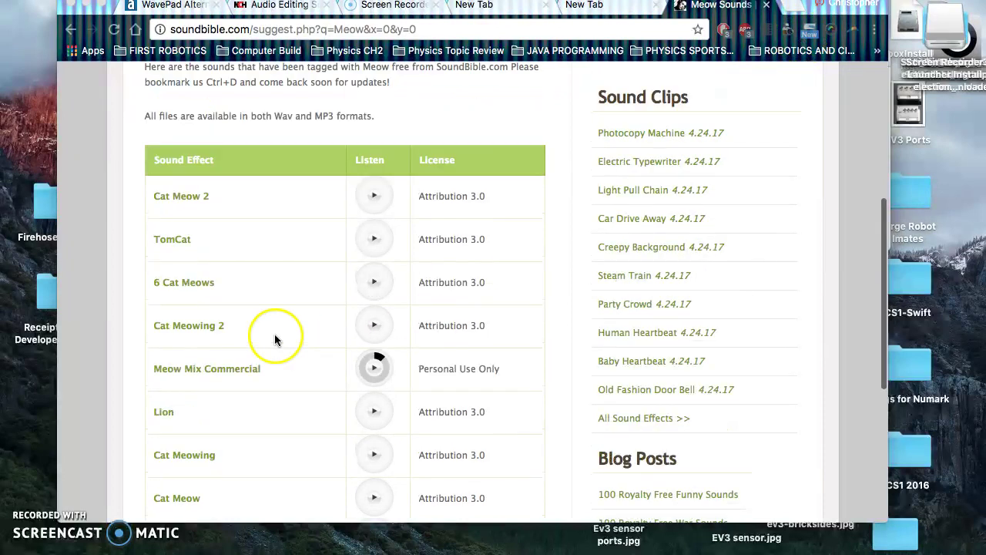
scroll(242, 277, "up", 2)
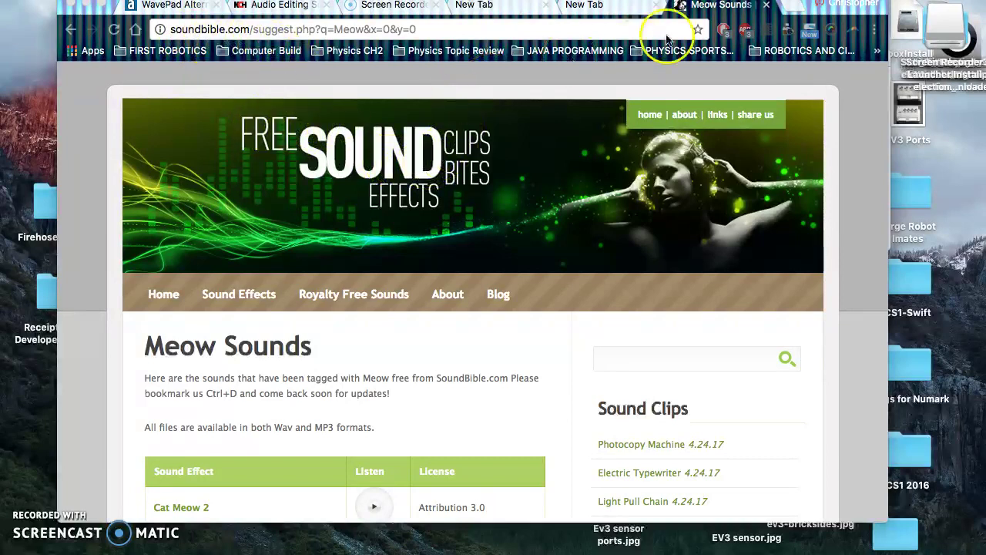
left_click(787, 8)
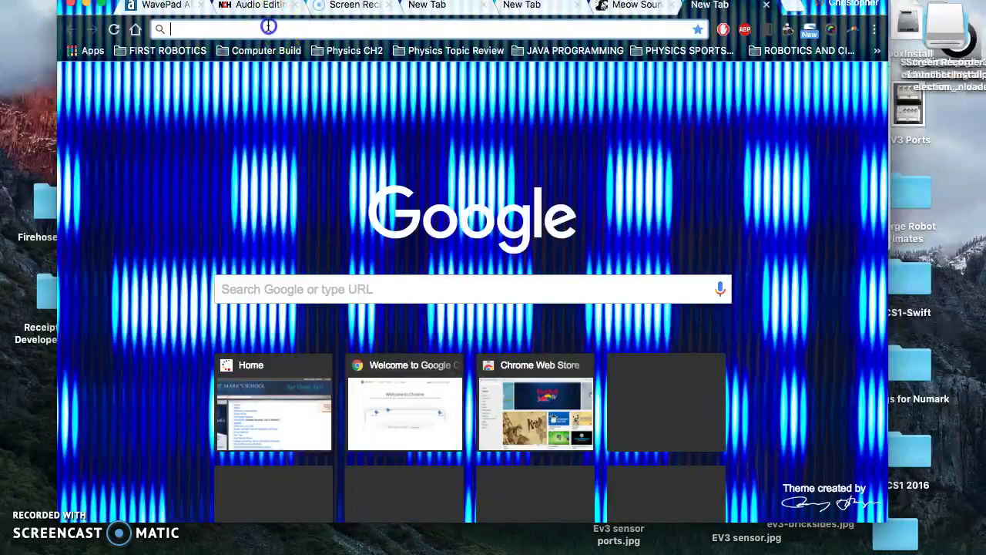
- Search Google for 'Free Sound effects', correcting a typo along the way
type("Free")
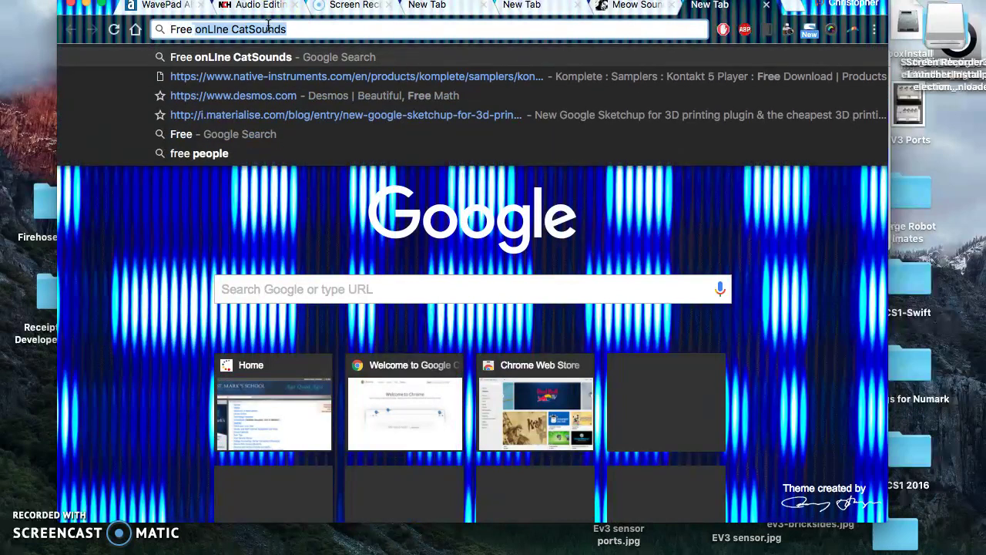
type(" on")
key("BackSpace")
key("BackSpace")
key("BackSpace")
type("Sound")
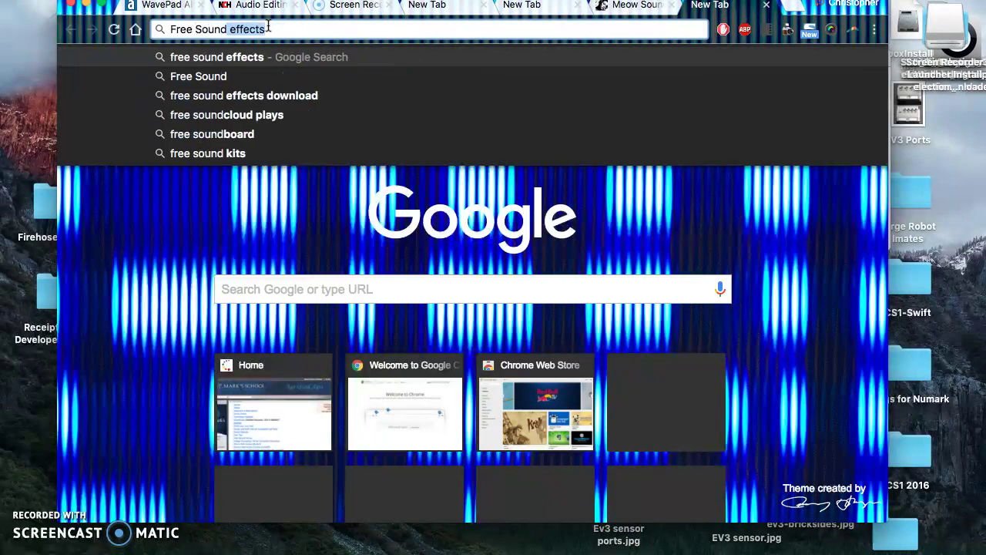
type("+effects")
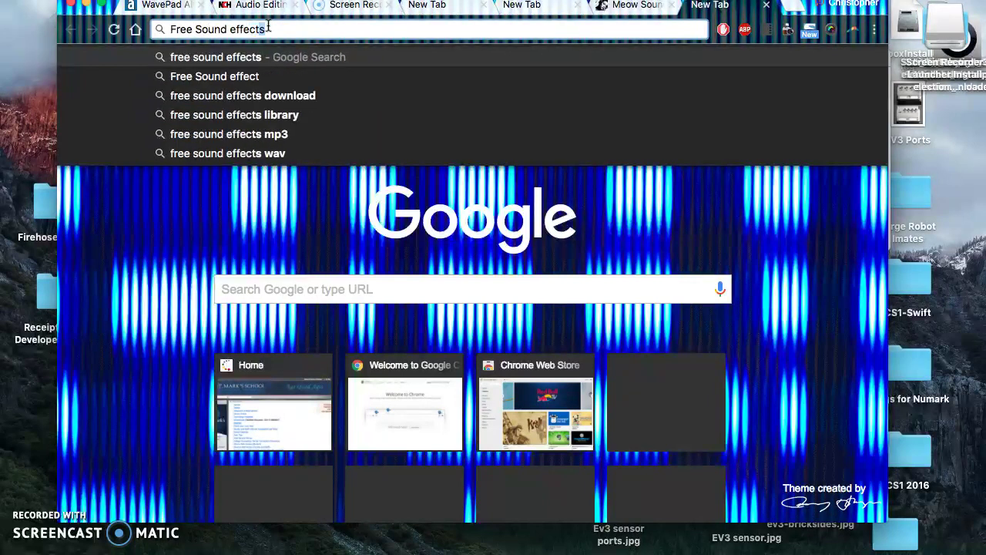
key("Return")
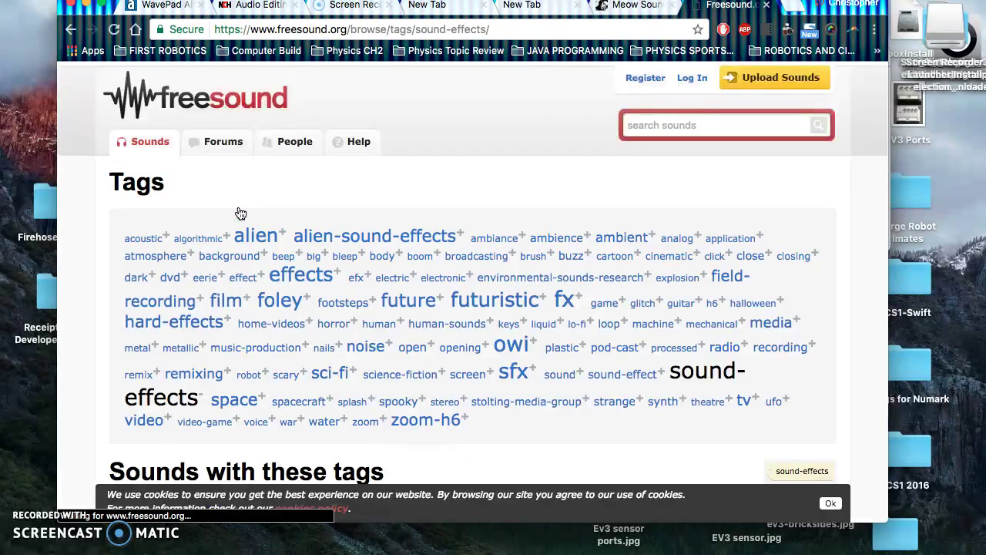
- Open Freesound's grenade.wav sound page and play its preview
scroll(323, 348, "down", 3)
scroll(324, 352, "up", 3)
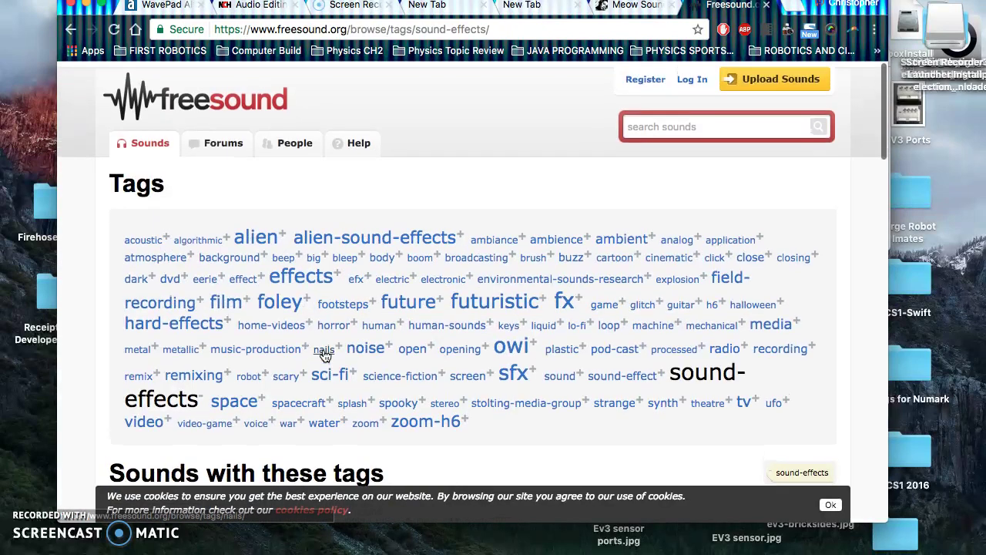
scroll(323, 353, "down", 5)
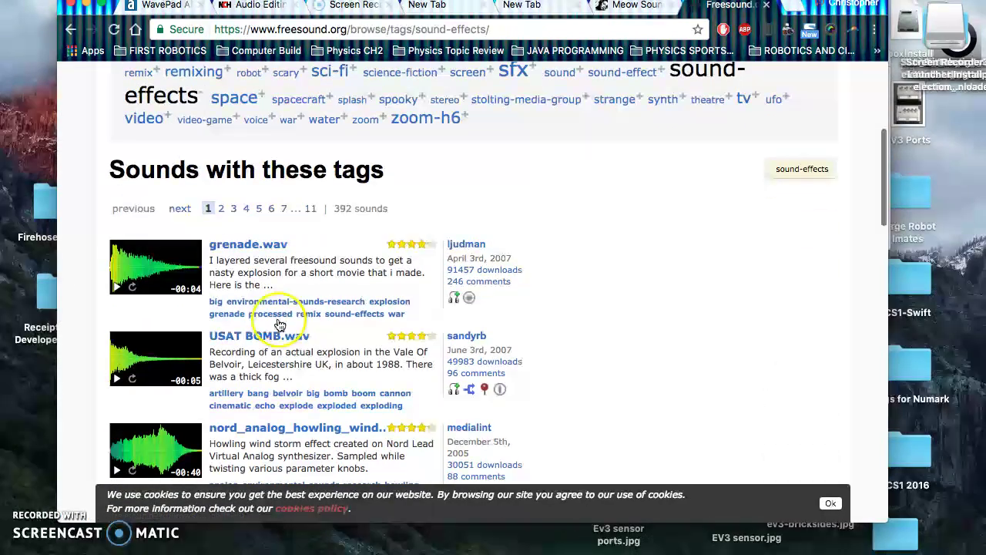
left_click(230, 244)
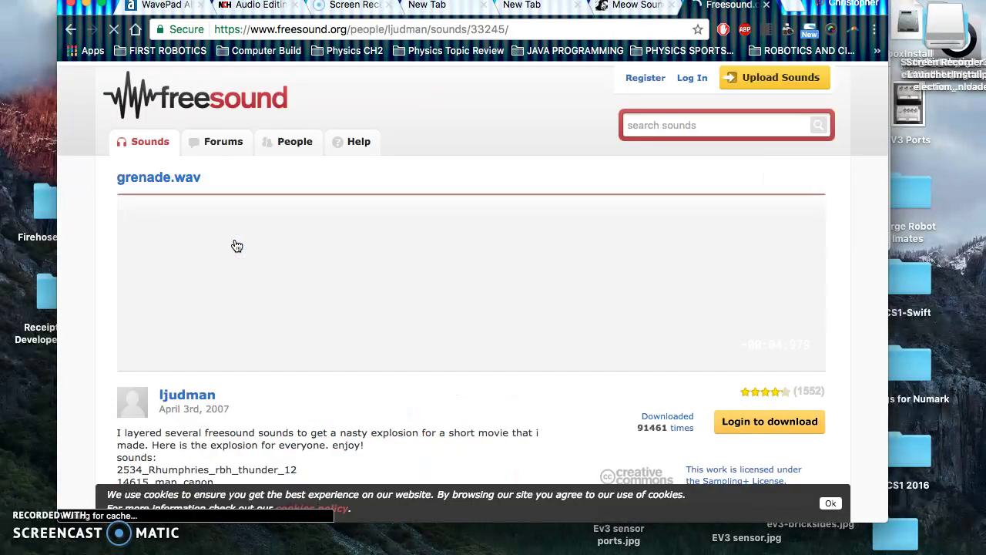
left_click(139, 345)
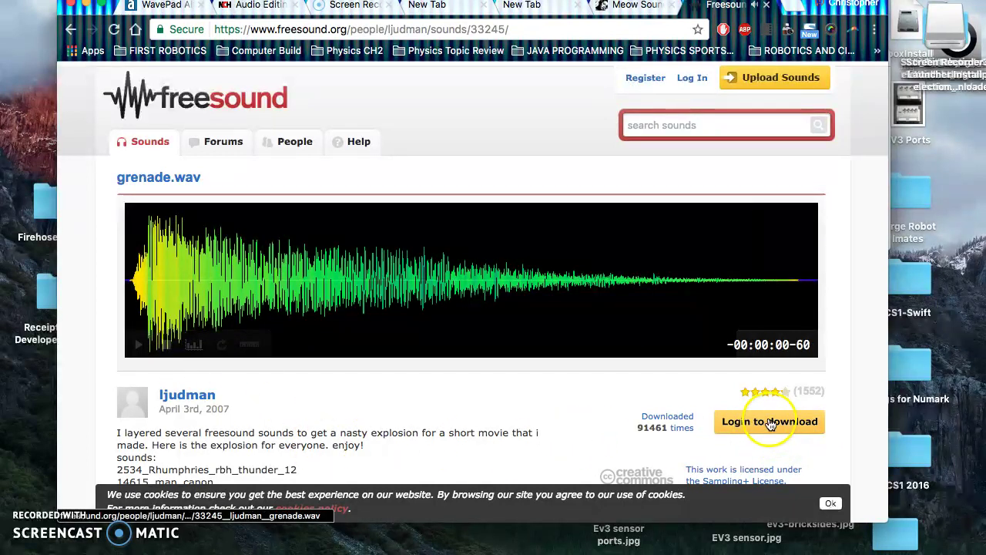
- Return to the SoundBible Meow Sounds tab and scroll down to its table
left_click(639, 6)
scroll(320, 372, "down", 5)
scroll(320, 378, "down", 2)
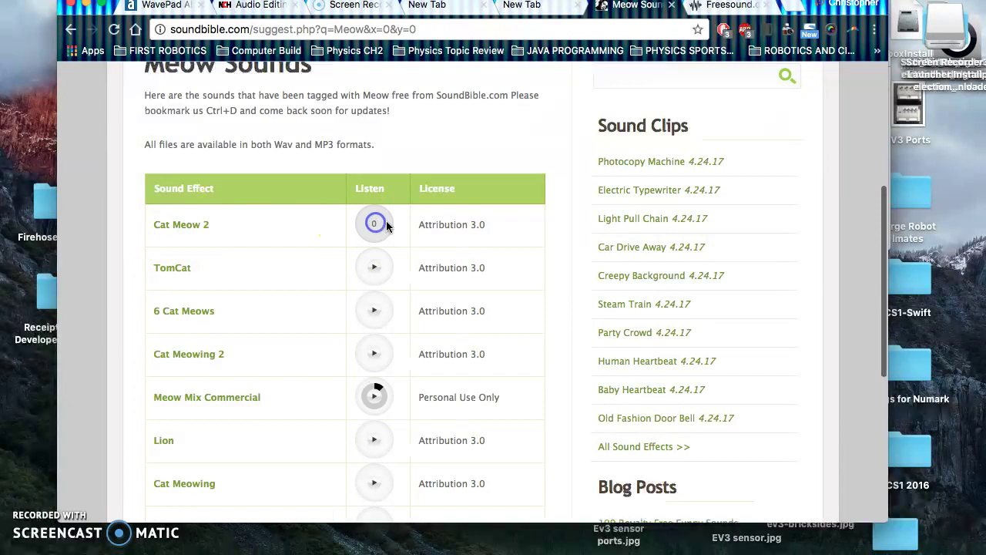
- Preview the Meow Mix Commercial sound twice, then the Cat Meowing sound
left_click(352, 280)
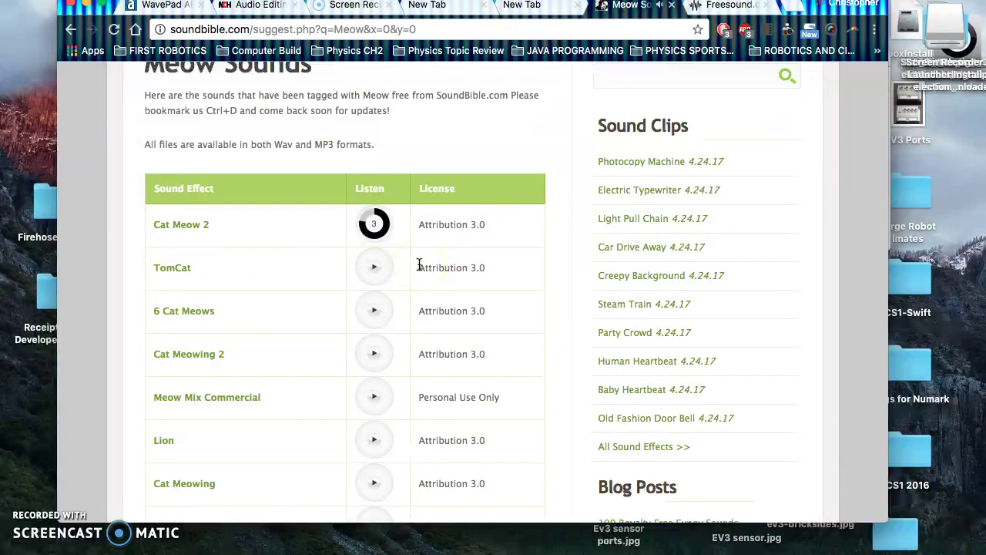
left_click(377, 399)
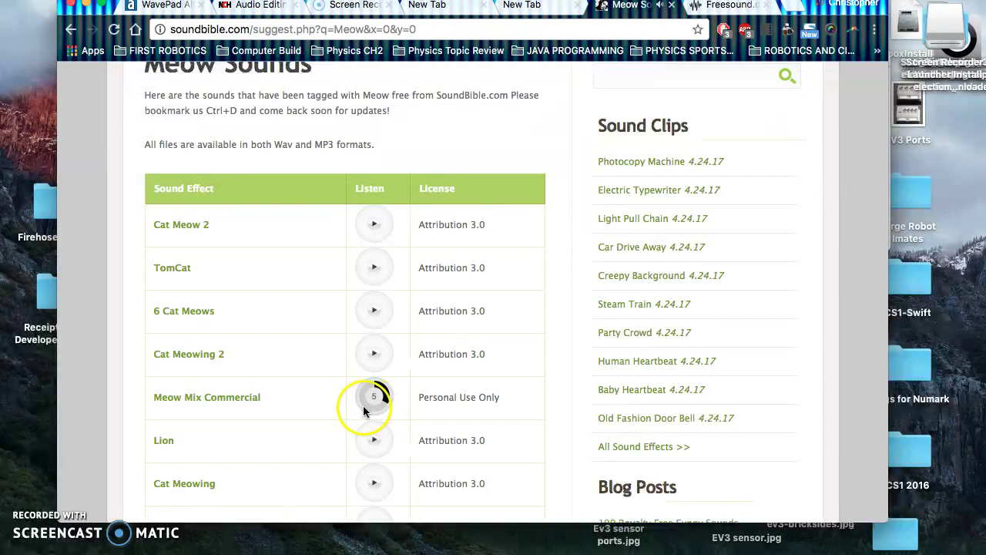
left_click(374, 398)
scroll(300, 412, "down", 3)
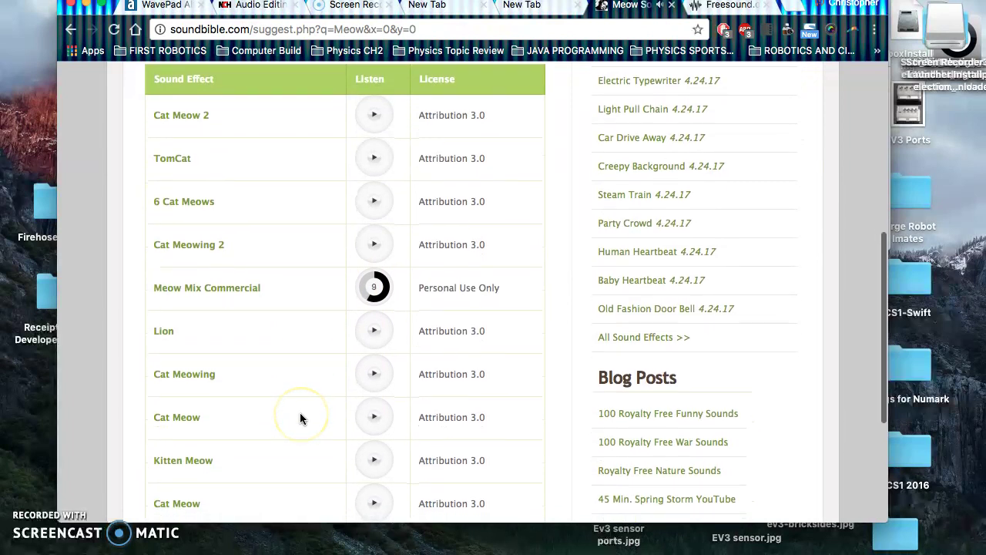
left_click(375, 376)
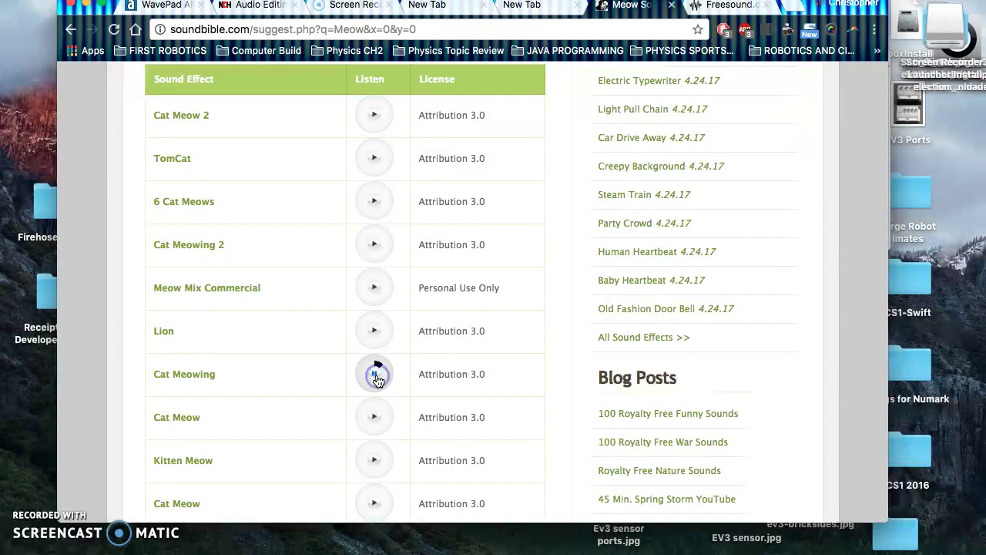
- Preview the Cat Meow, Kitten Meow and The Cats Meow sounds
left_click(377, 416)
scroll(376, 416, "down", 1)
left_click(376, 416)
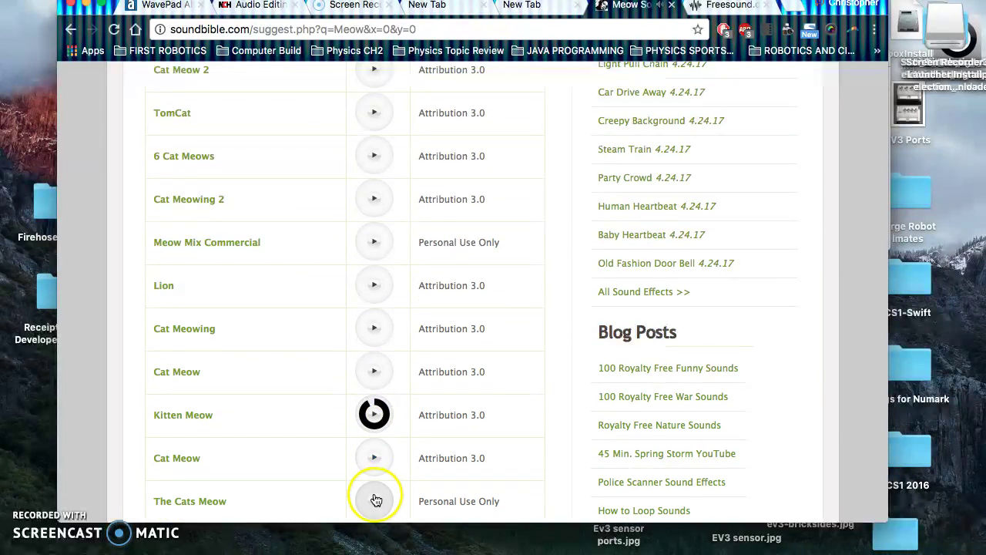
scroll(376, 500, "down", 2)
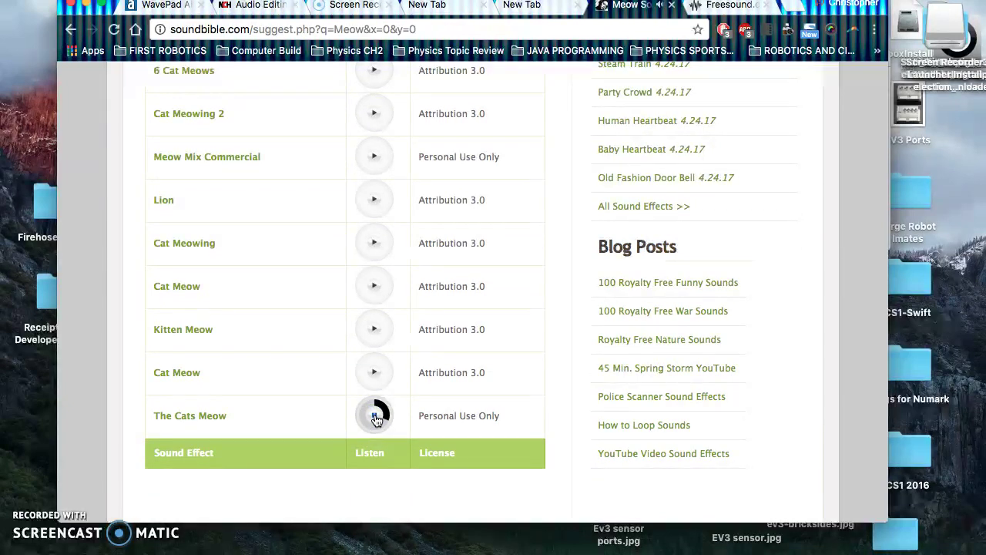
scroll(354, 411, "up", 1)
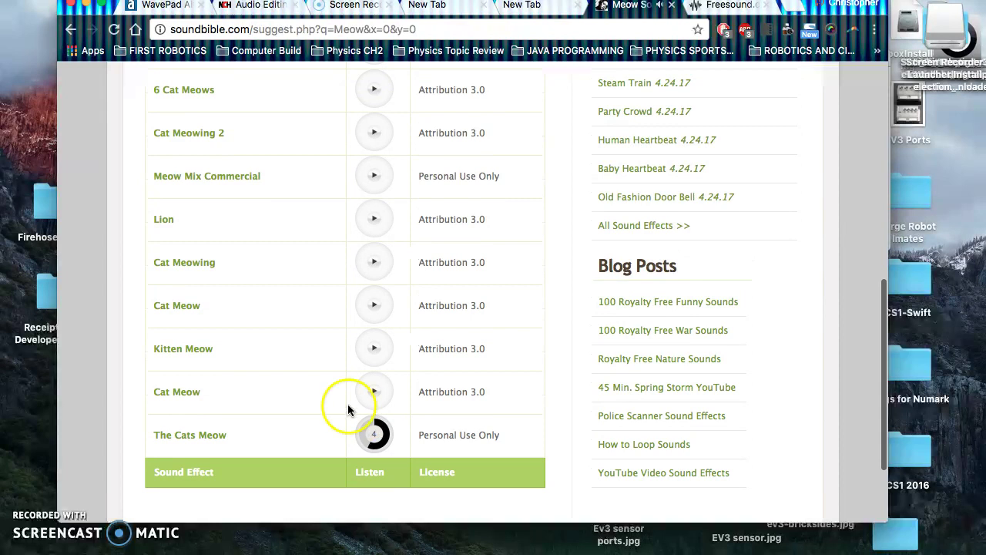
scroll(449, 399, "up", 10)
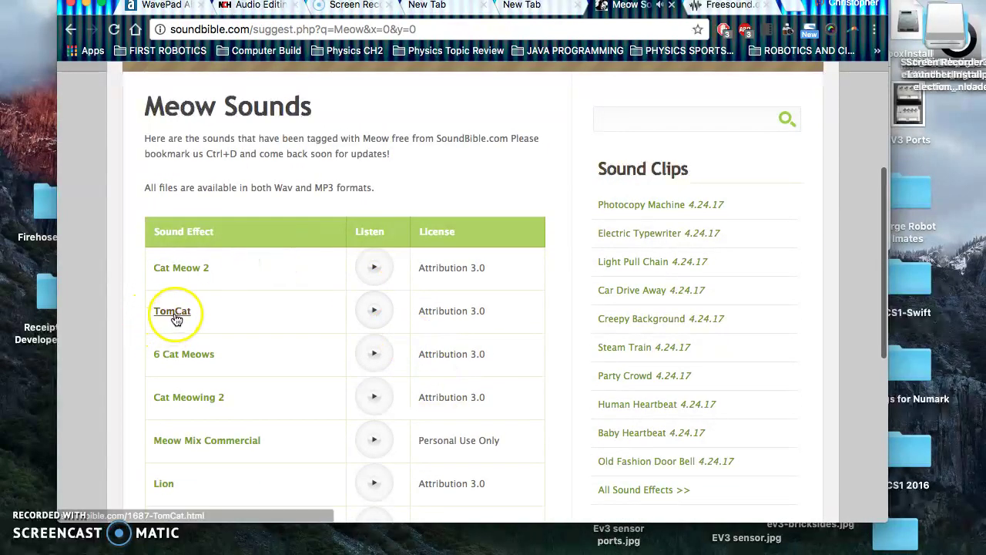
scroll(190, 452, "down", 4)
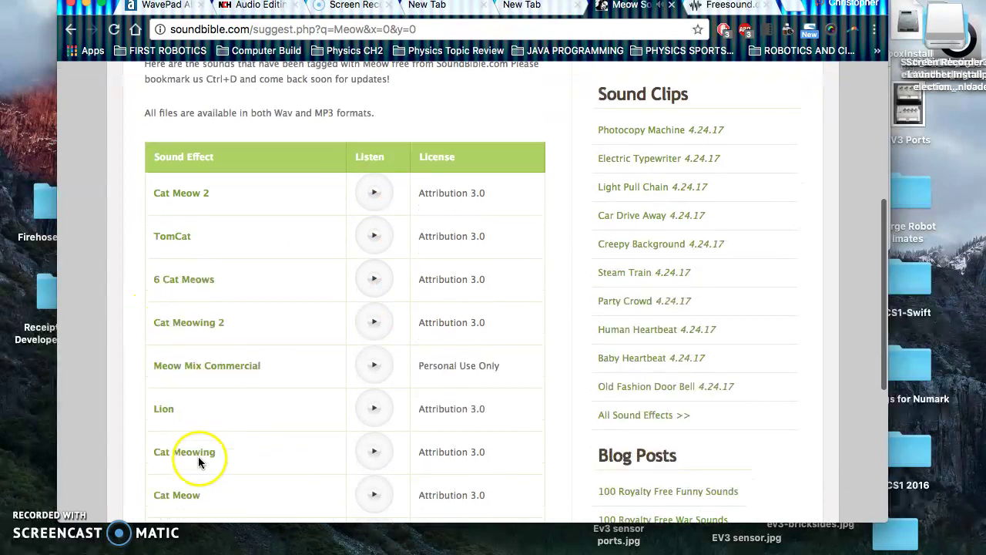
- Open the Cat Meowing sound's page and play it
left_click(193, 431)
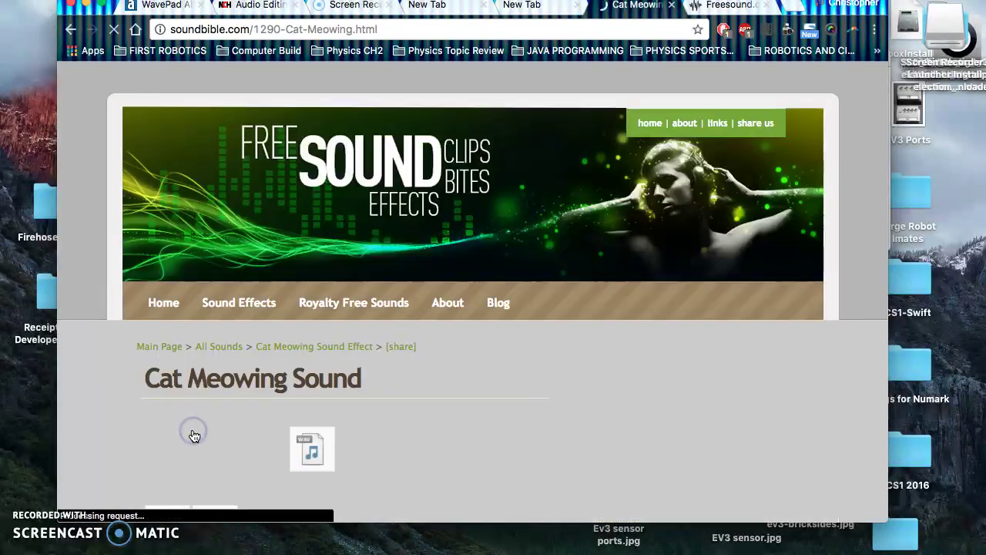
scroll(193, 434, "down", 10)
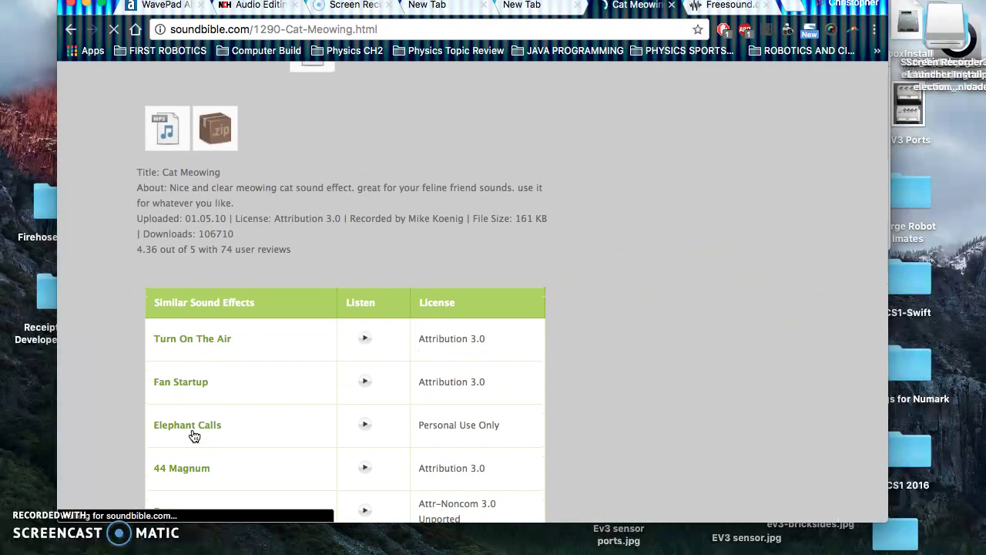
scroll(194, 436, "up", 5)
left_click(163, 325)
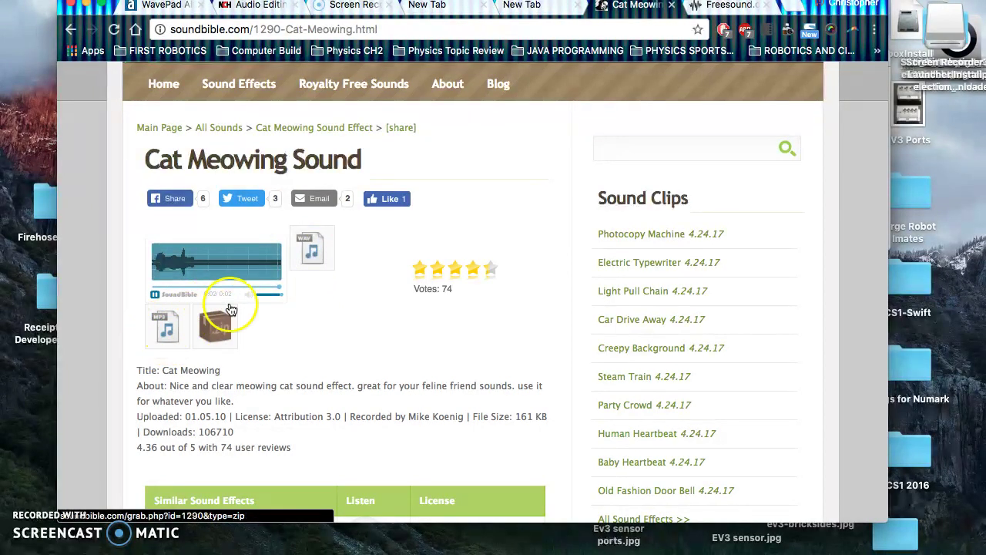
- Download the Cat Meowing WAV to the Desktop with the file name 'Cat'
left_click(315, 249)
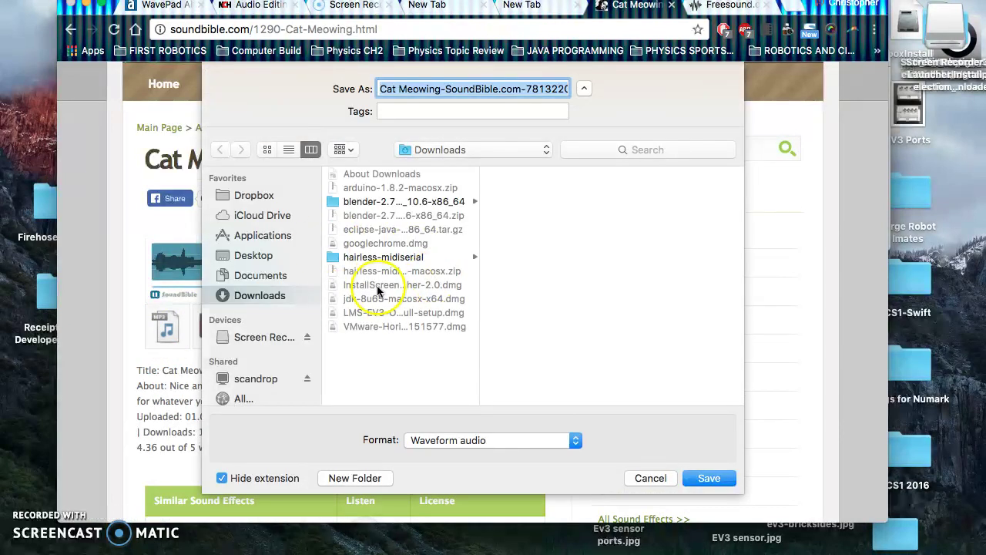
left_click(245, 255)
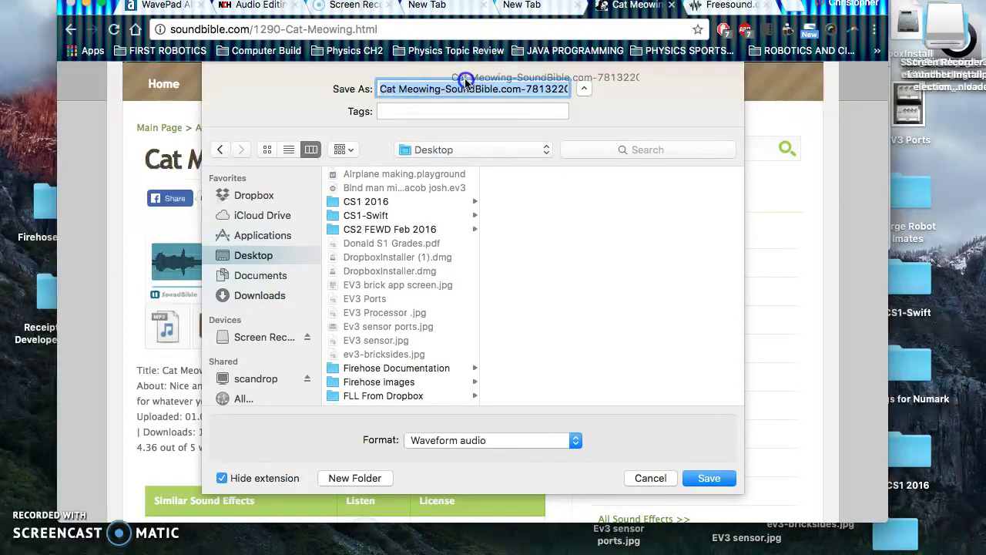
left_click(397, 90)
left_click_drag(446, 90, 597, 89)
key("BackSpace")
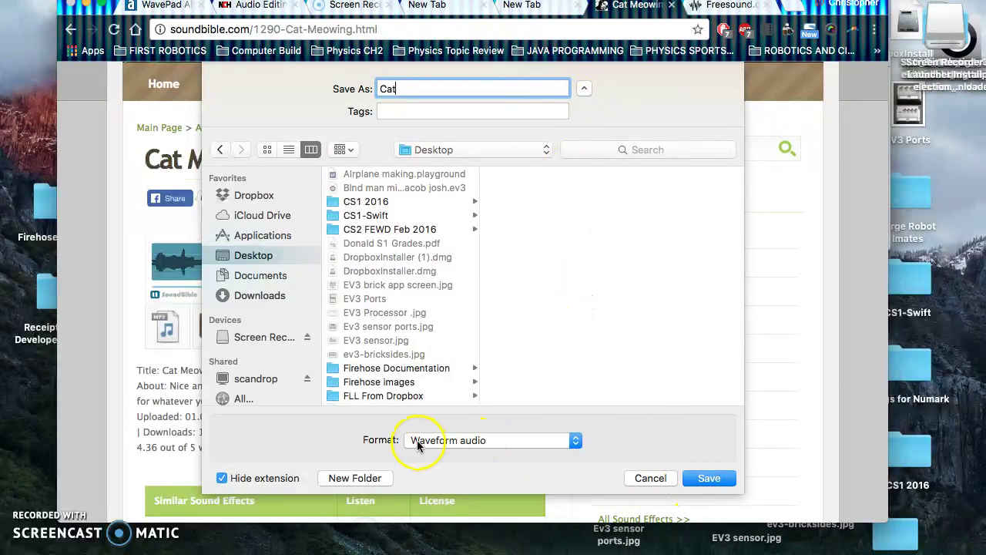
left_click(708, 478)
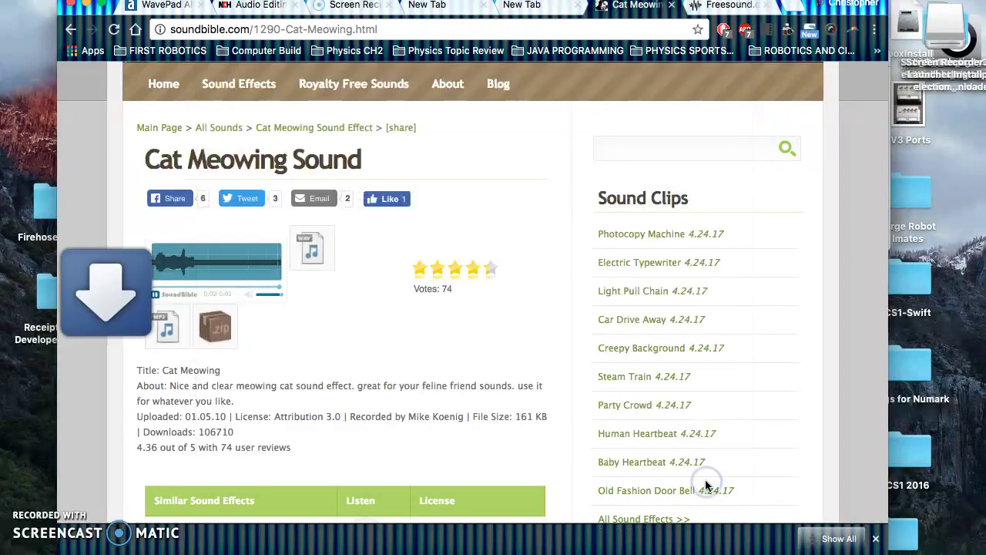
- Drag the downloaded Cat.wav from the download bar onto the desktop
left_click(115, 541)
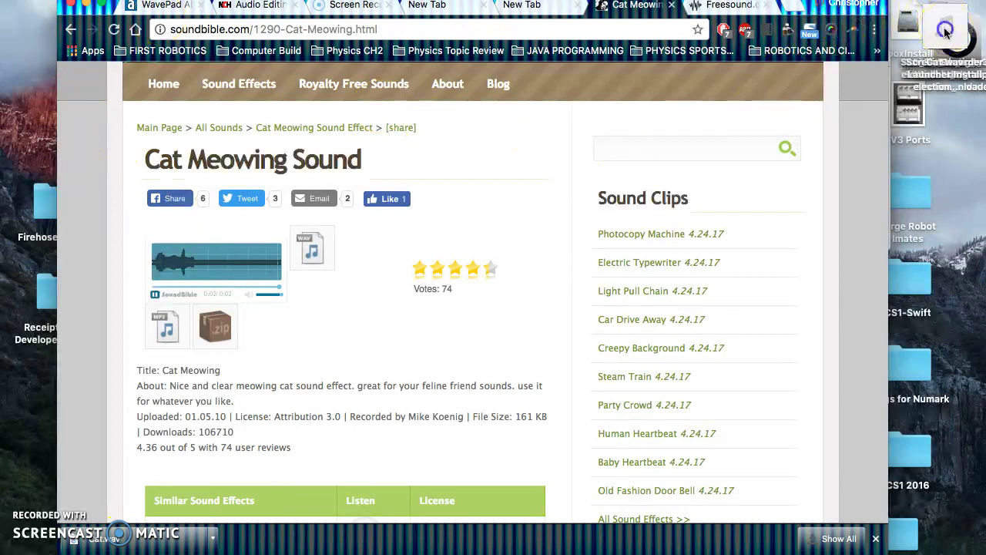
left_click_drag(945, 31, 948, 137)
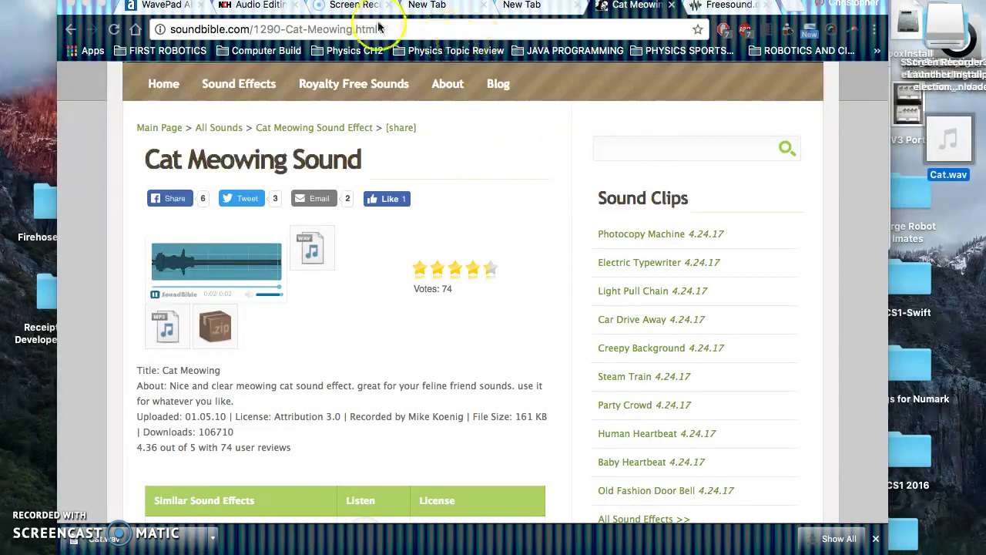
scroll(348, 97, "up", 5)
mouse_move(427, 3)
left_mouse_down()
mouse_move(411, 38)
mouse_move(467, 32)
mouse_move(459, 38)
mouse_move(432, 20)
left_mouse_up()
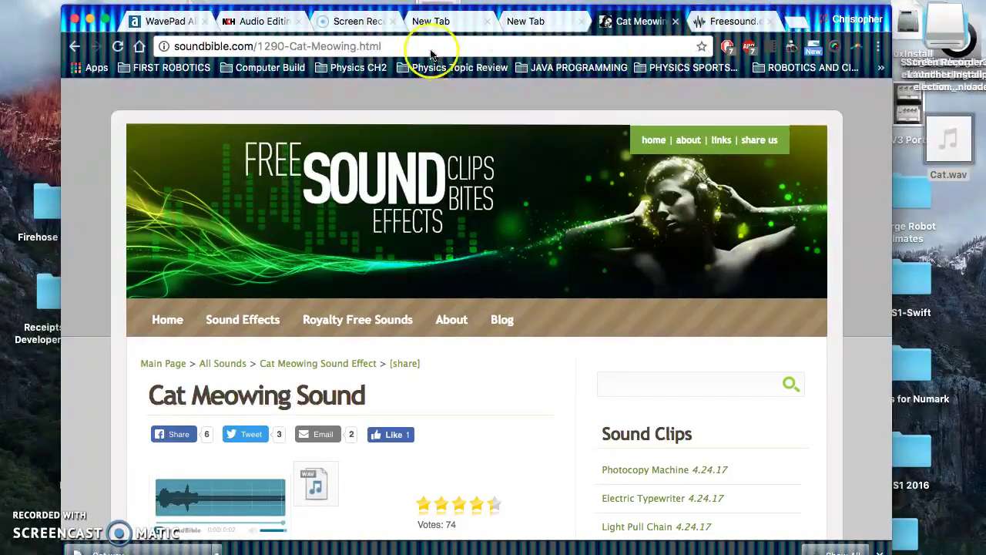
left_click(797, 21)
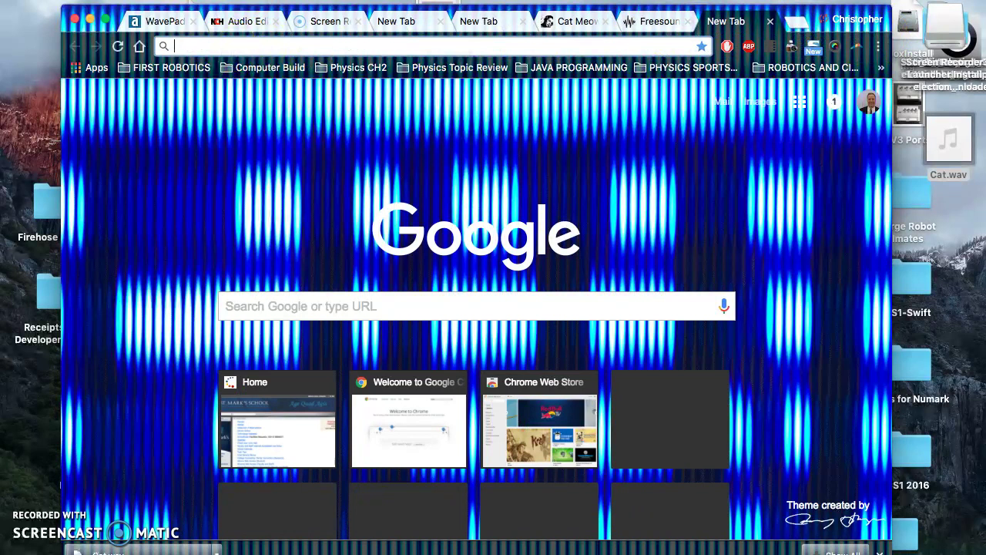
- Search for Audacity and go to audacityteam.org's Download page
type("Au")
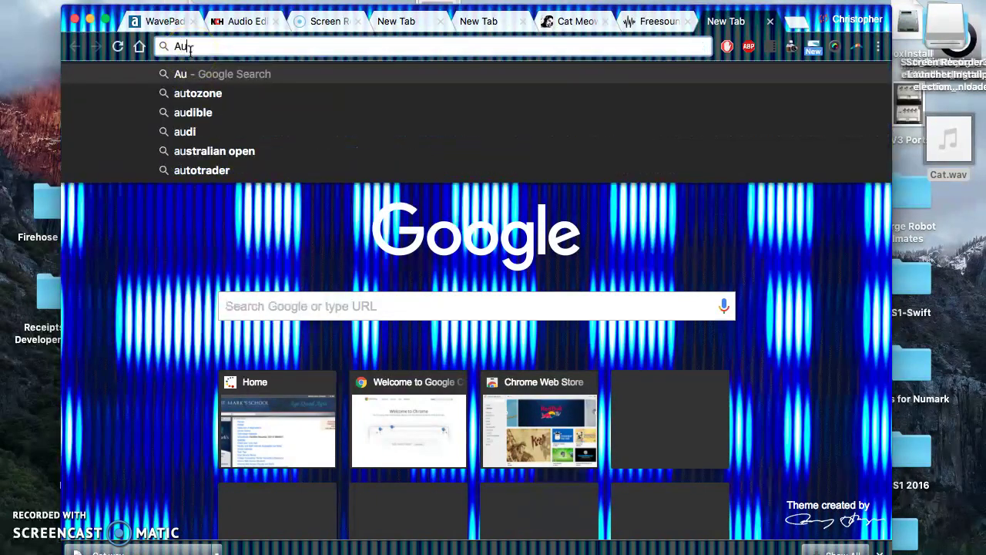
type("dacity")
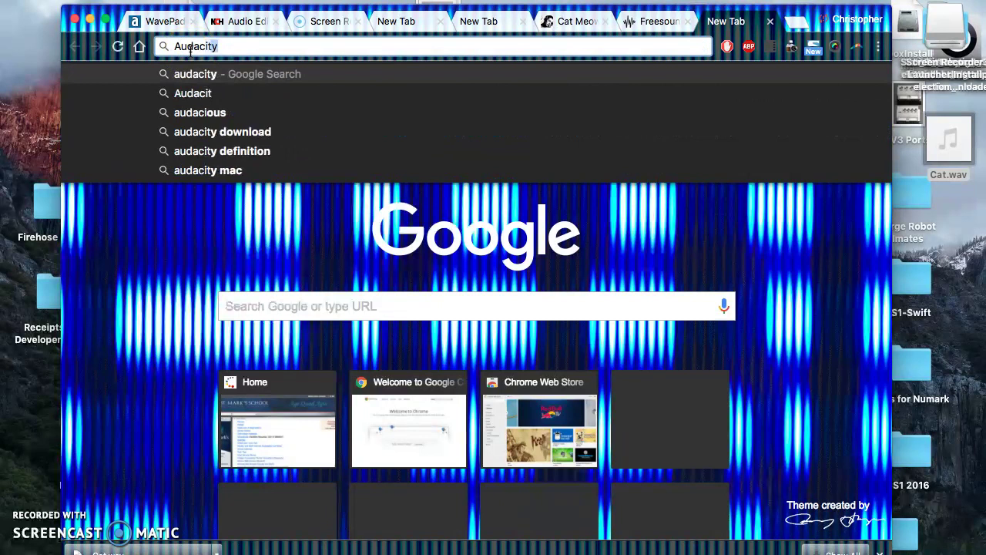
key("Return")
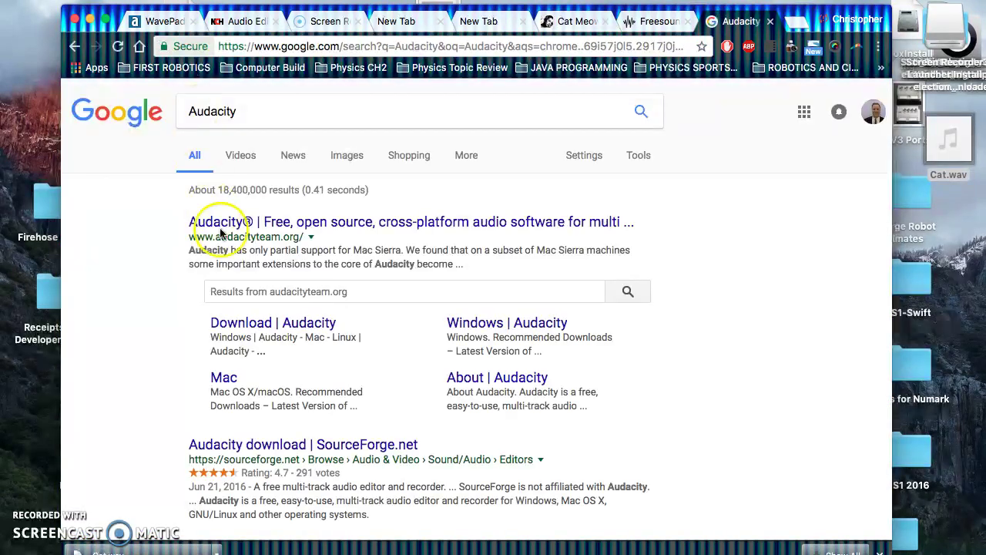
left_click(373, 224)
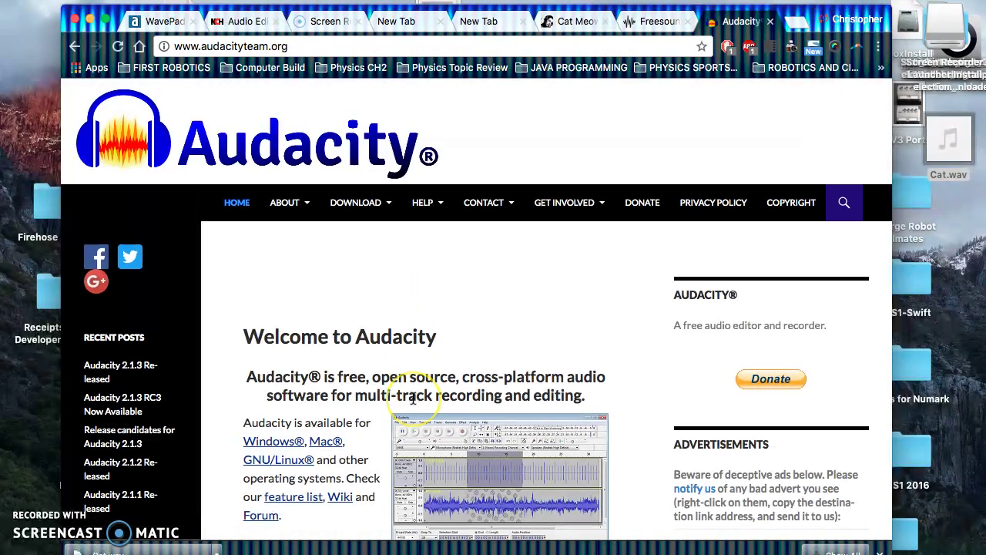
scroll(414, 389, "down", 6)
left_click(436, 339)
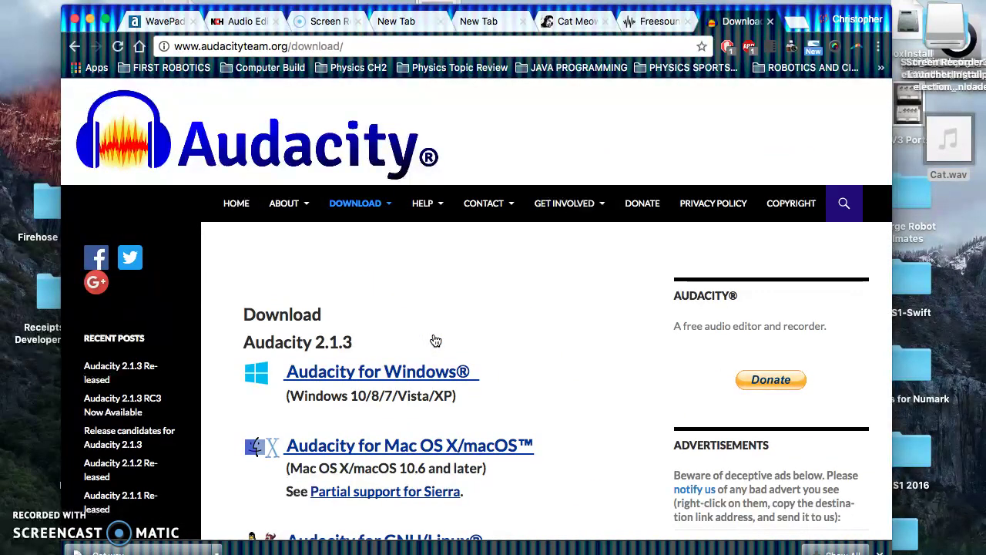
- Open the Mac OS X downloads and request the Audacity 2.1.3 .dmg file
scroll(436, 340, "down", 2)
scroll(436, 339, "down", 3)
left_click(445, 304)
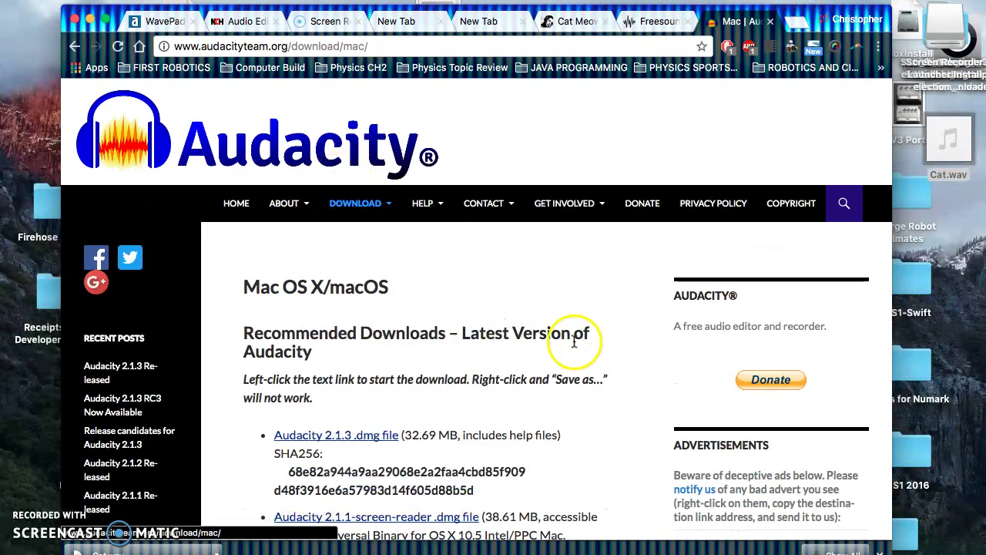
scroll(551, 333, "down", 4)
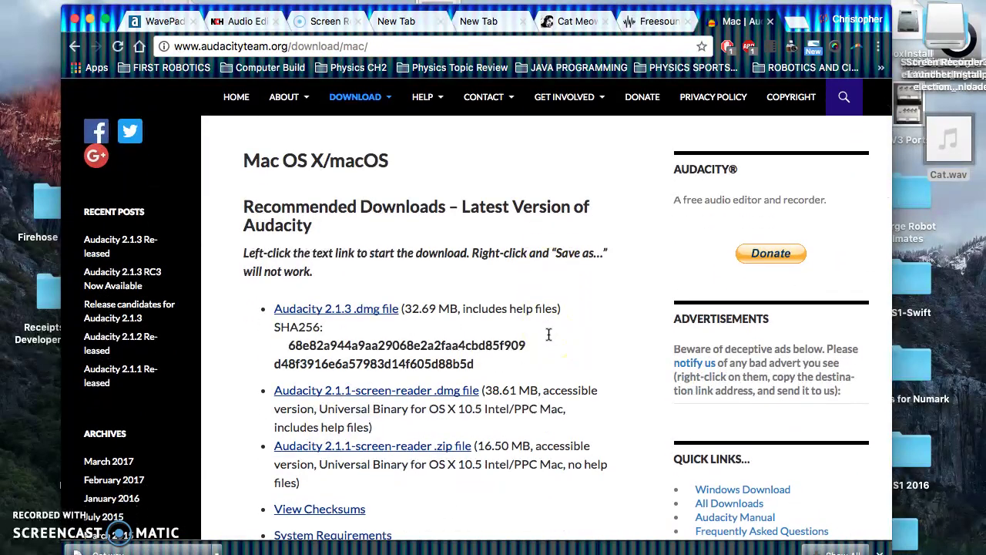
scroll(549, 333, "down", 3)
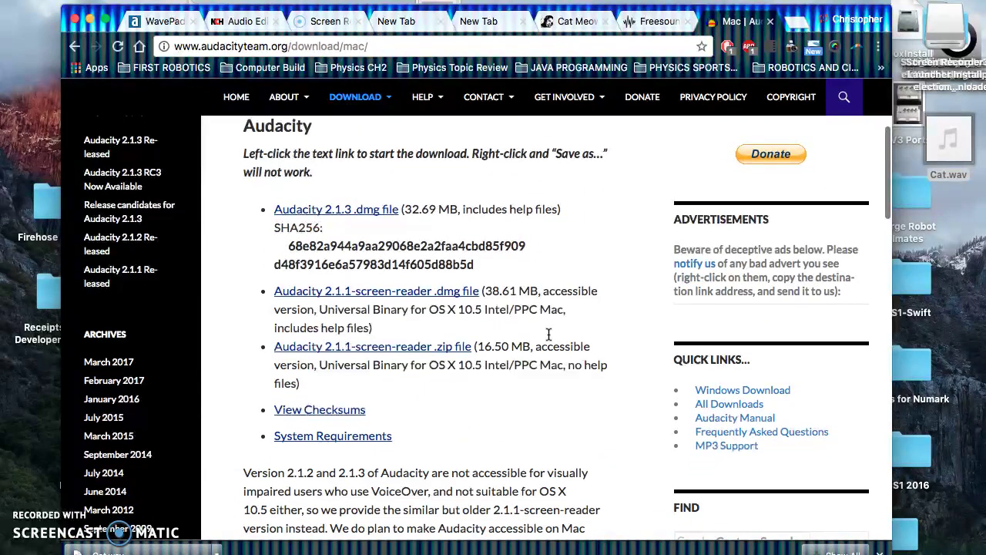
scroll(548, 334, "up", 1)
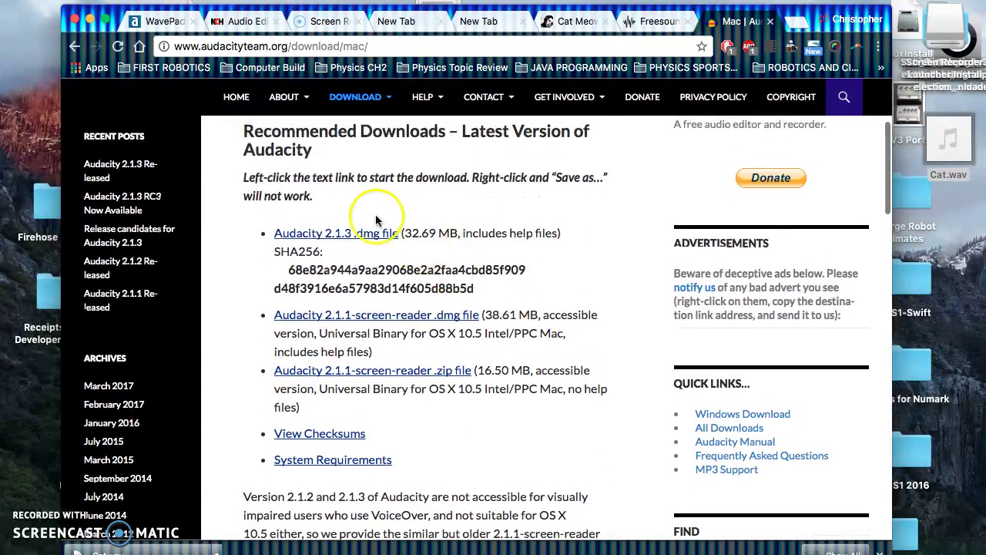
left_click(329, 235)
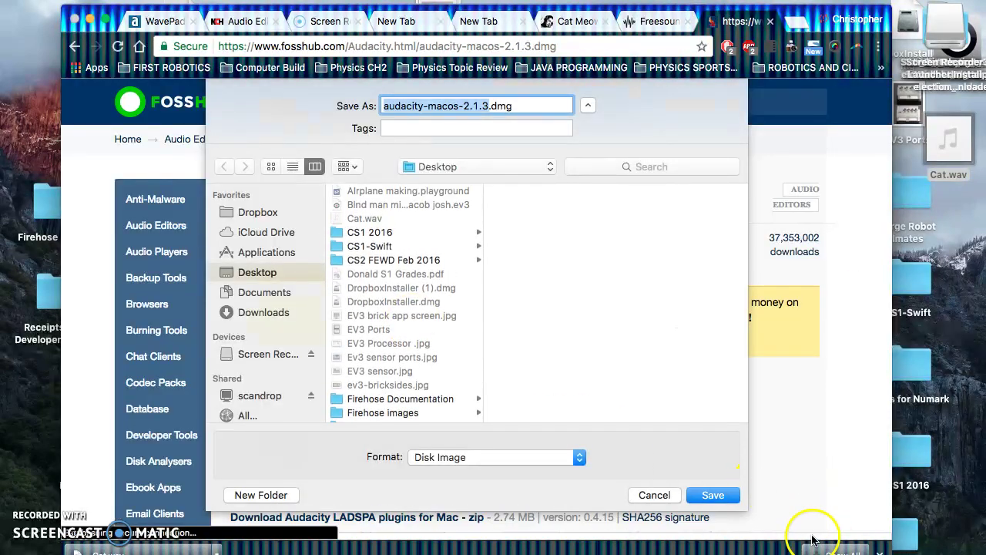
- Save audacity-macos-2.1.3.dmg to the Desktop and open it from the download bar
left_click(710, 495)
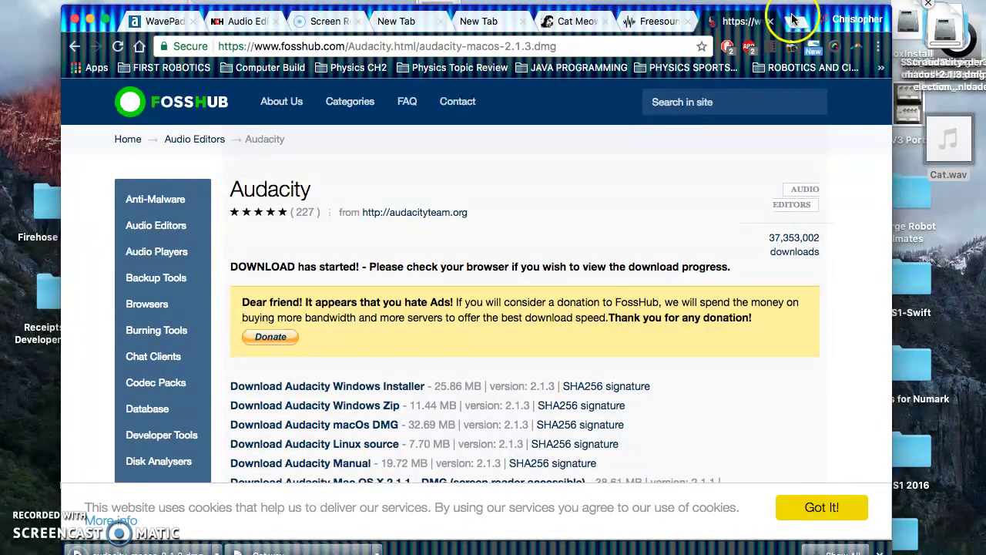
left_click_drag(795, 15, 809, 0)
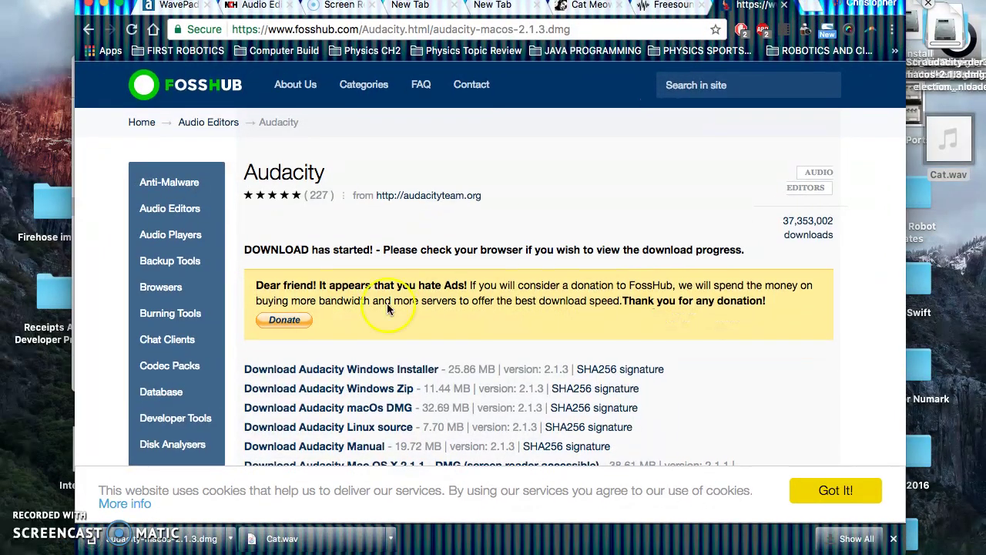
left_click(233, 541)
left_click(261, 506)
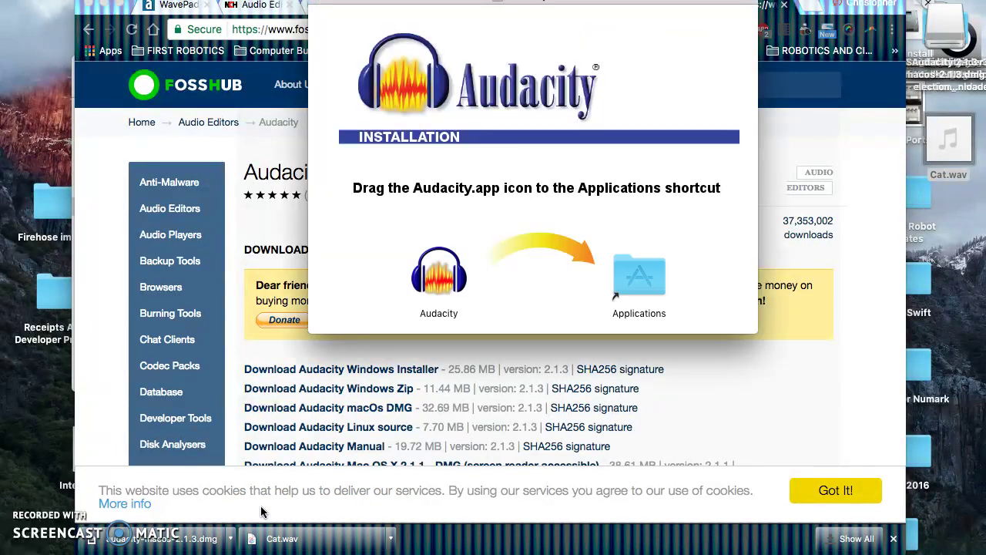
- Drag Audacity.app onto the Applications shortcut in the installer window to copy it
left_click_drag(451, 284, 647, 276)
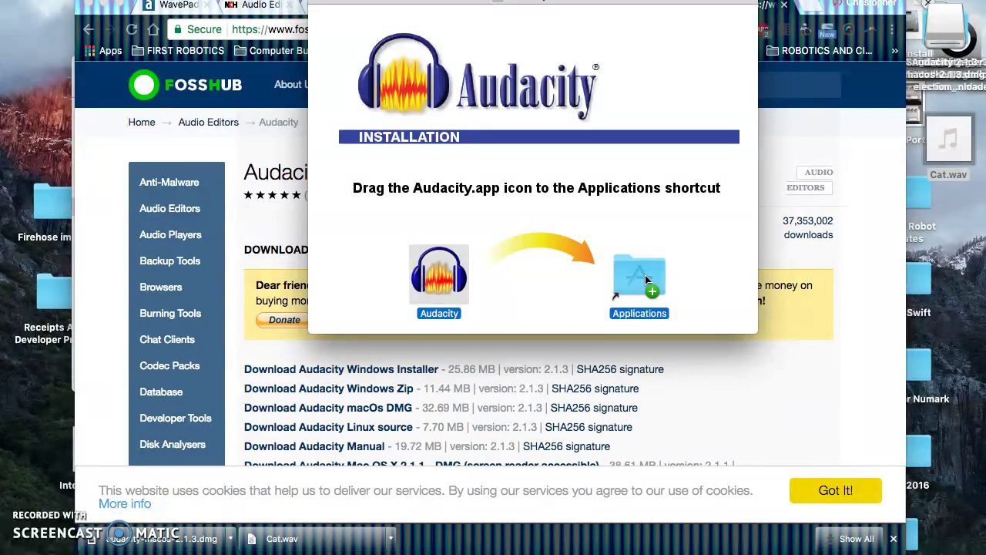
left_click_drag(645, 275, 645, 275)
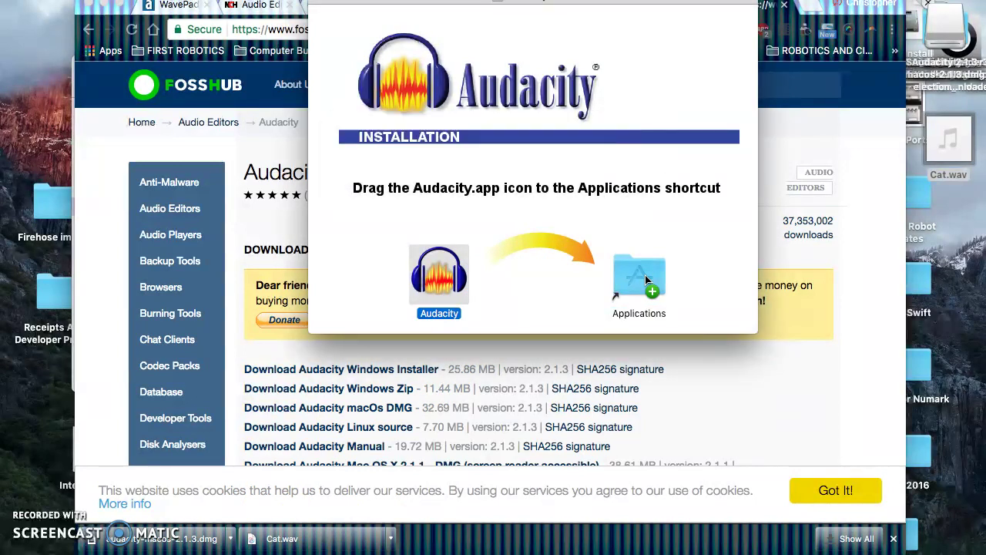
left_click(17, 84)
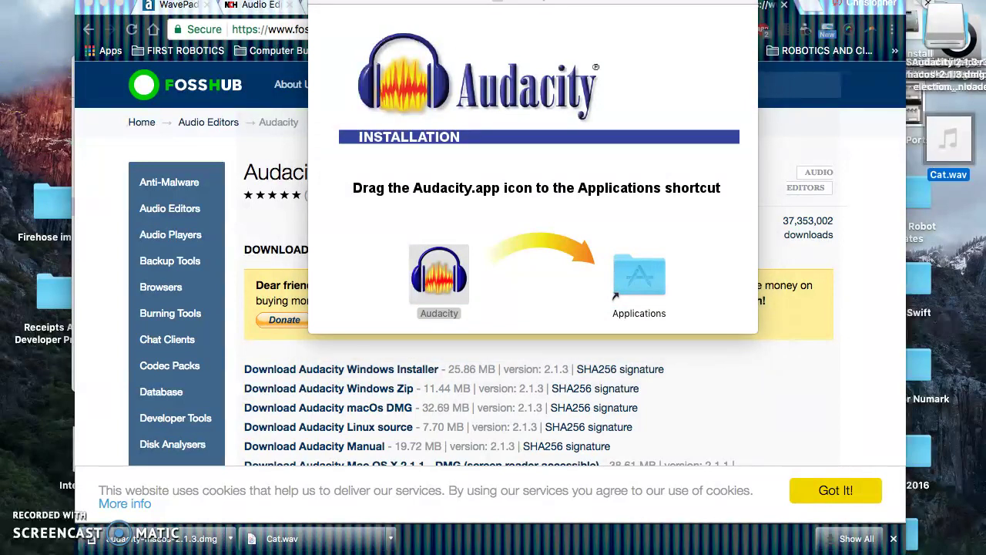
left_click(204, 0)
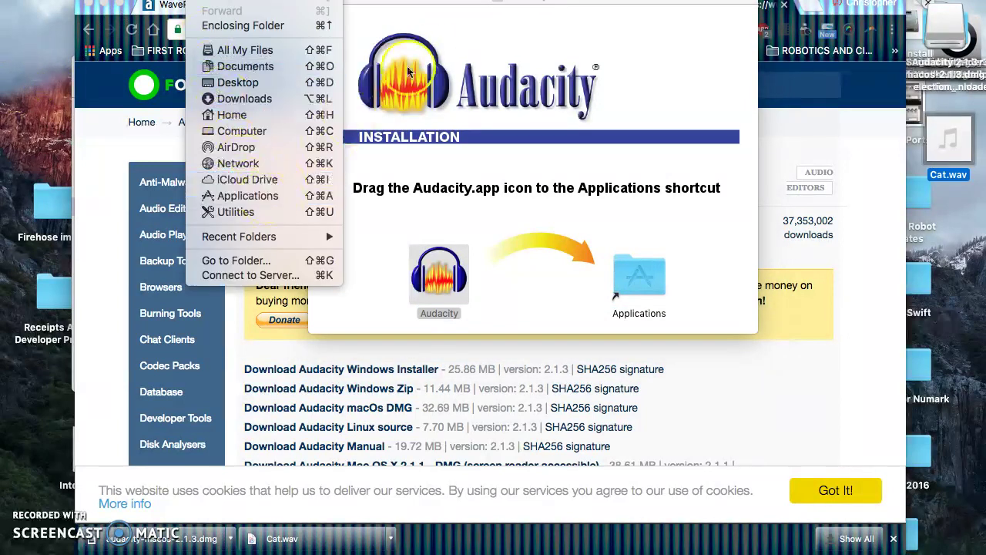
left_click(679, 159)
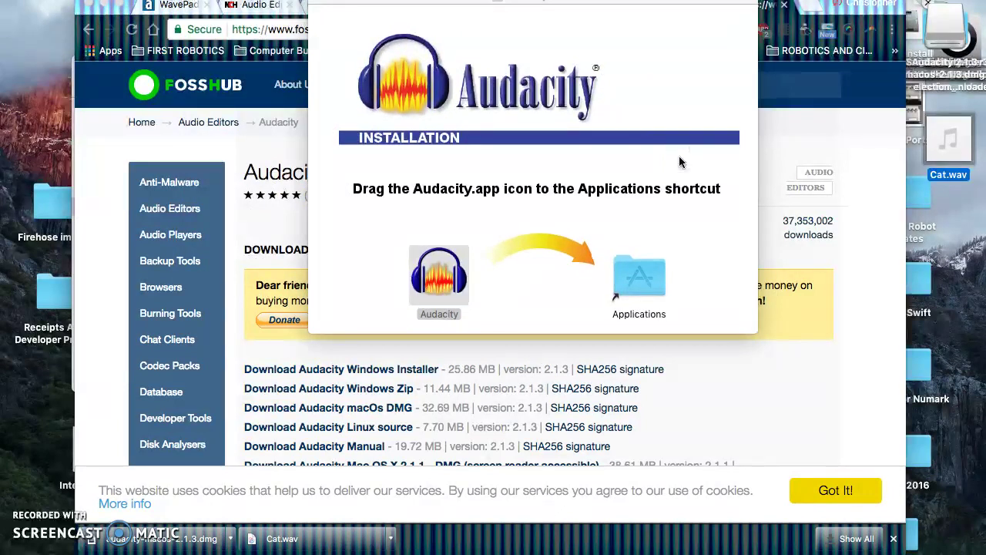
left_click_drag(519, 2, 523, 51)
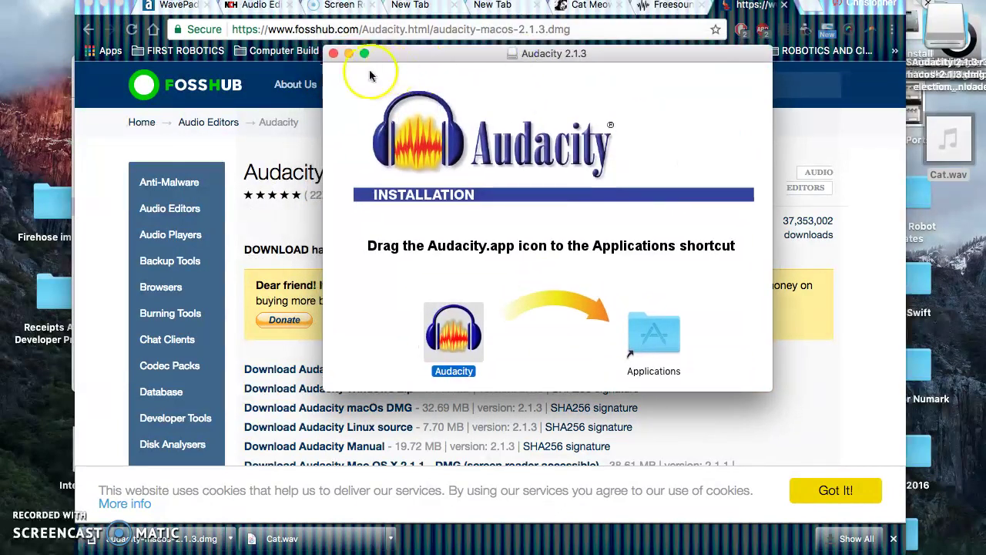
- Close the installer and recorder windows and go to the Applications folder
left_click(331, 54)
left_click(599, 58)
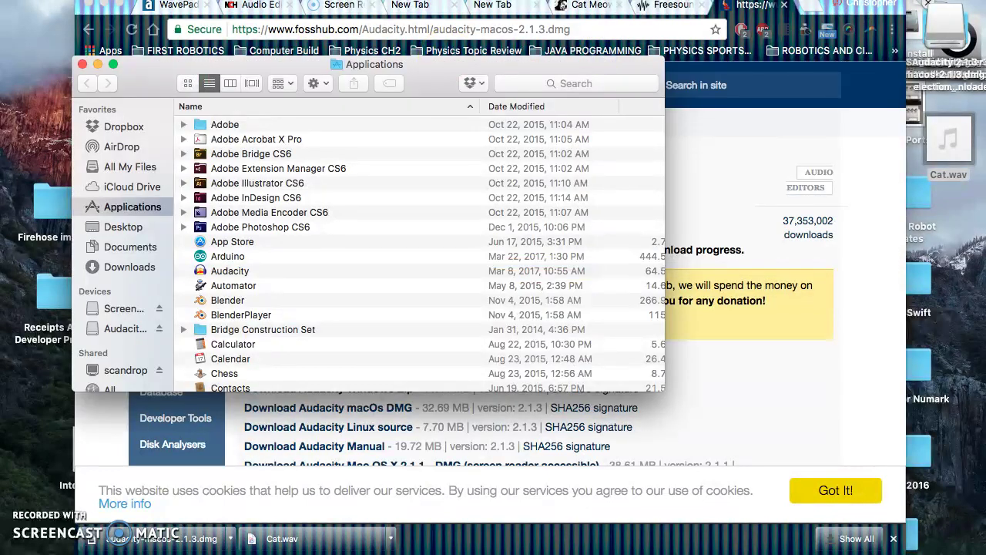
left_click(204, 0)
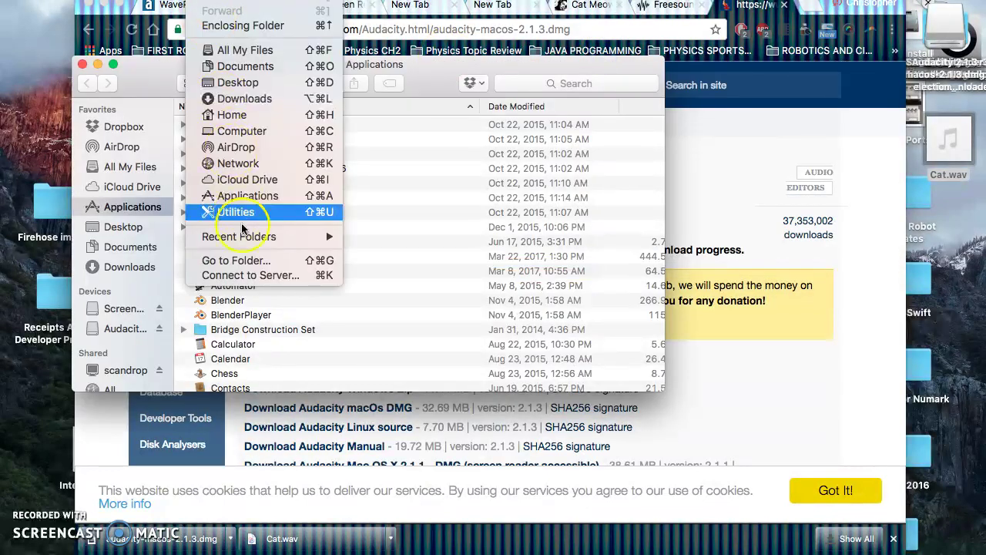
left_click(250, 196)
- Launch Audacity from Applications and approve the downloaded-from-Internet warning
scroll(312, 285, "down", 3)
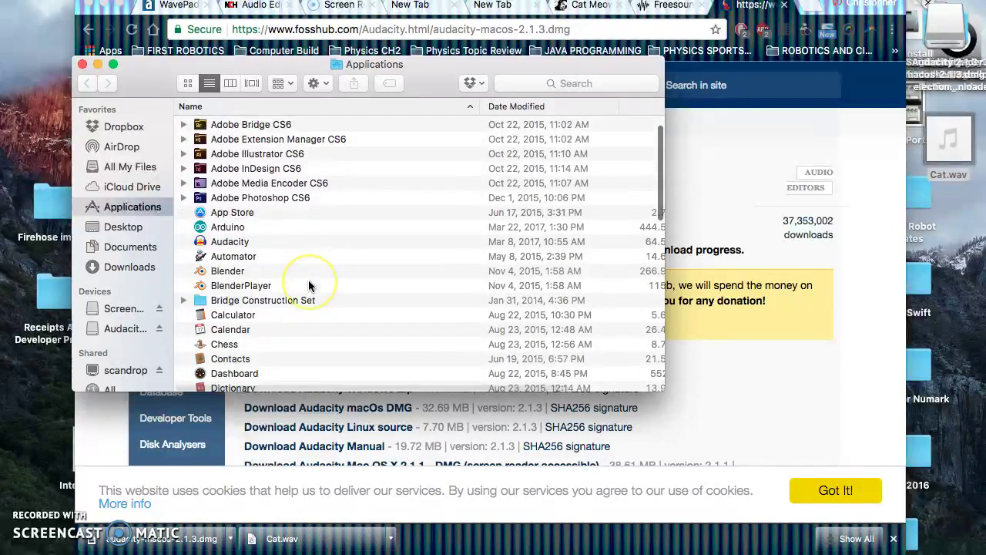
scroll(310, 284, "up", 2)
left_click(210, 262)
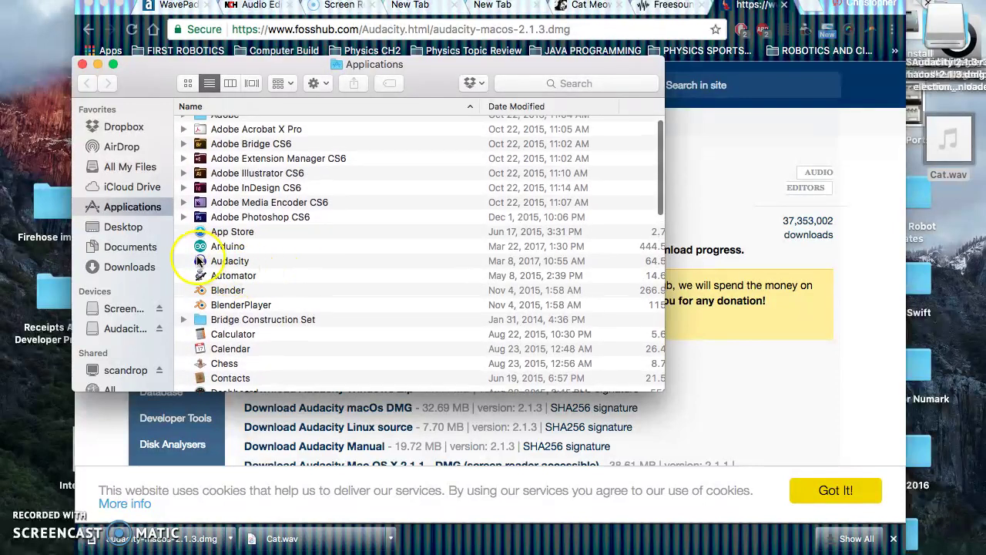
left_click(202, 261)
left_click(201, 263)
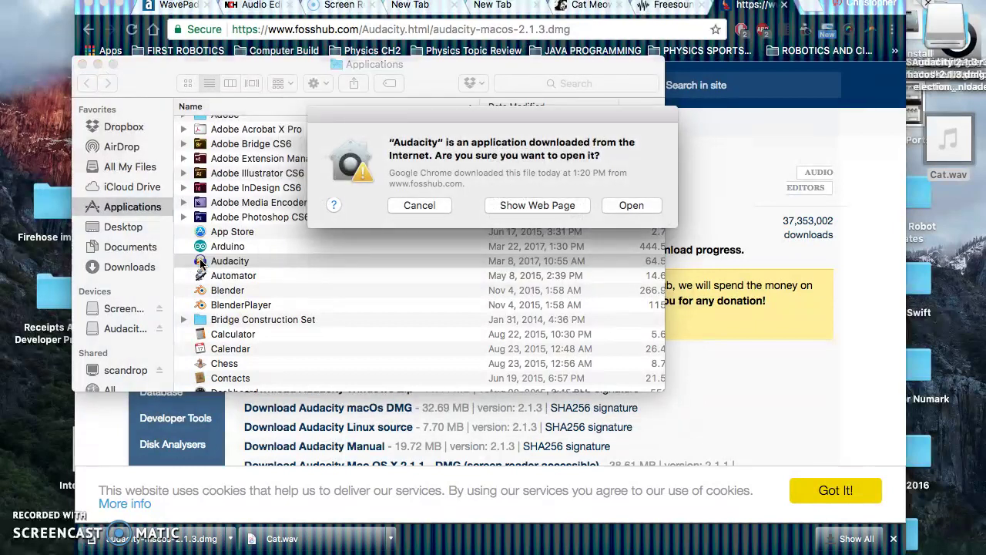
left_click(636, 205)
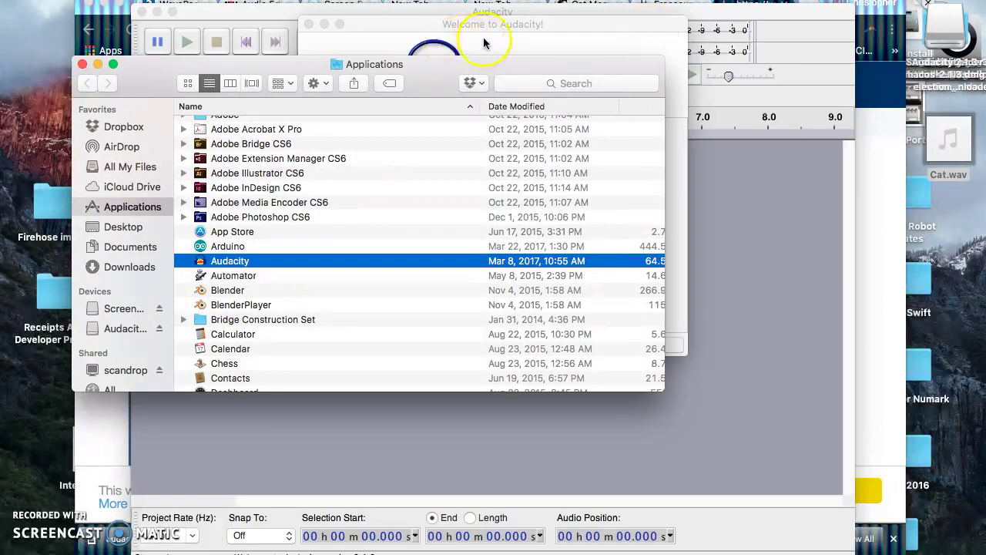
- Dismiss the Welcome to Audacity dialog, then move the empty project window up-left and widen it
left_click(484, 43)
left_click(630, 346)
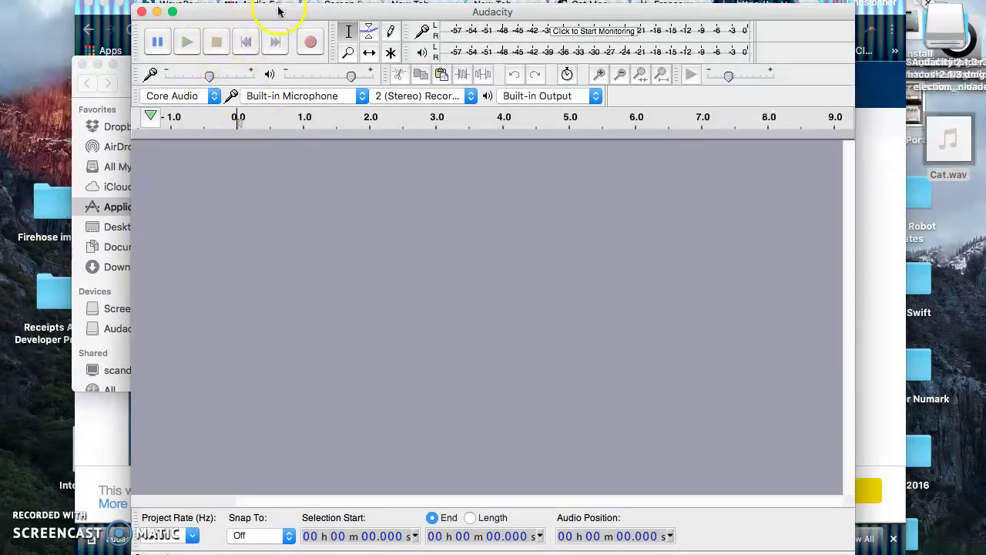
left_click_drag(275, 13, 218, 0)
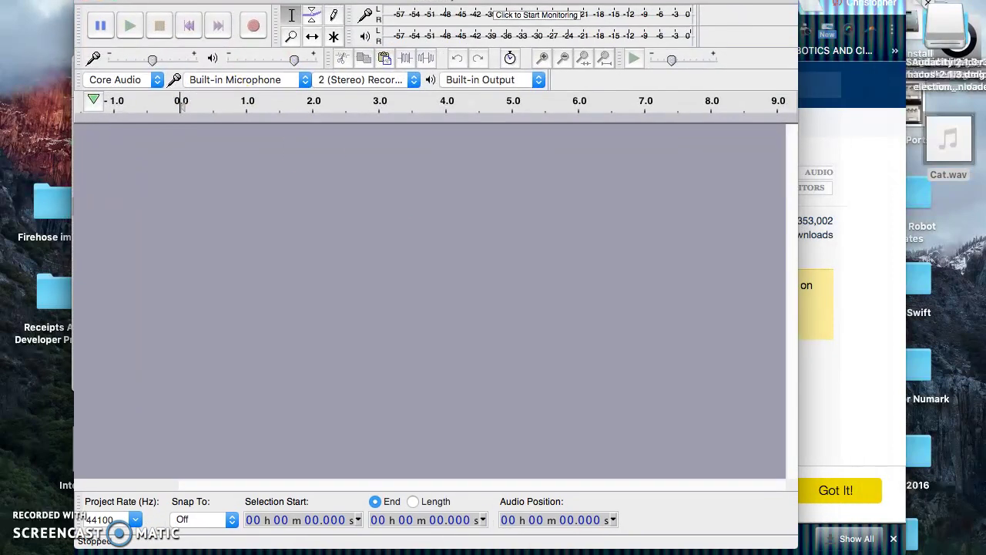
left_click_drag(795, 546, 949, 541)
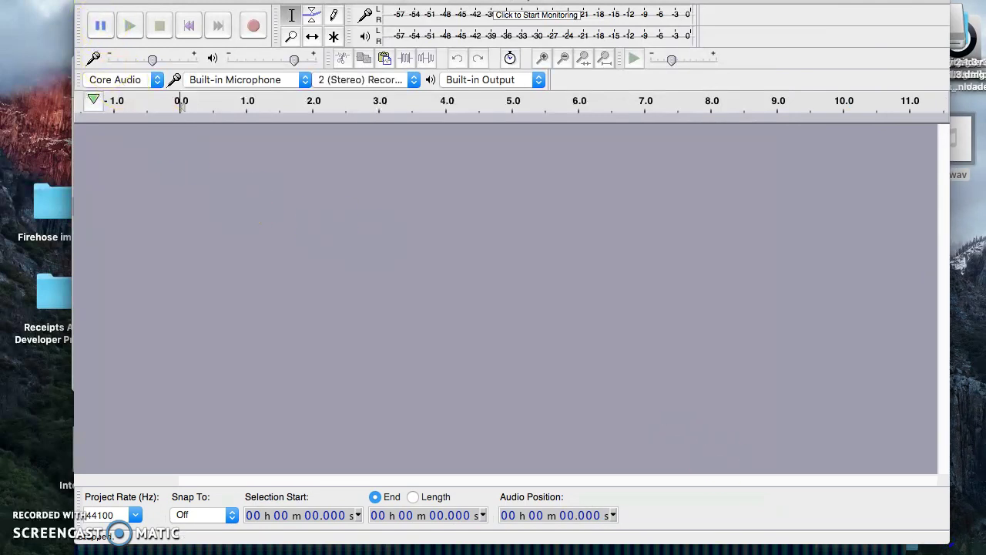
left_click(114, 0)
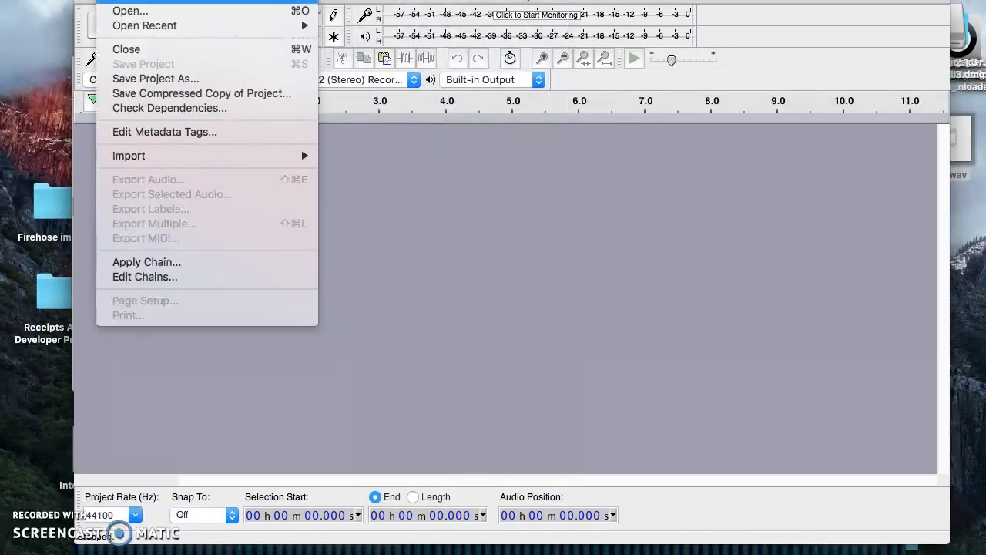
key("Escape")
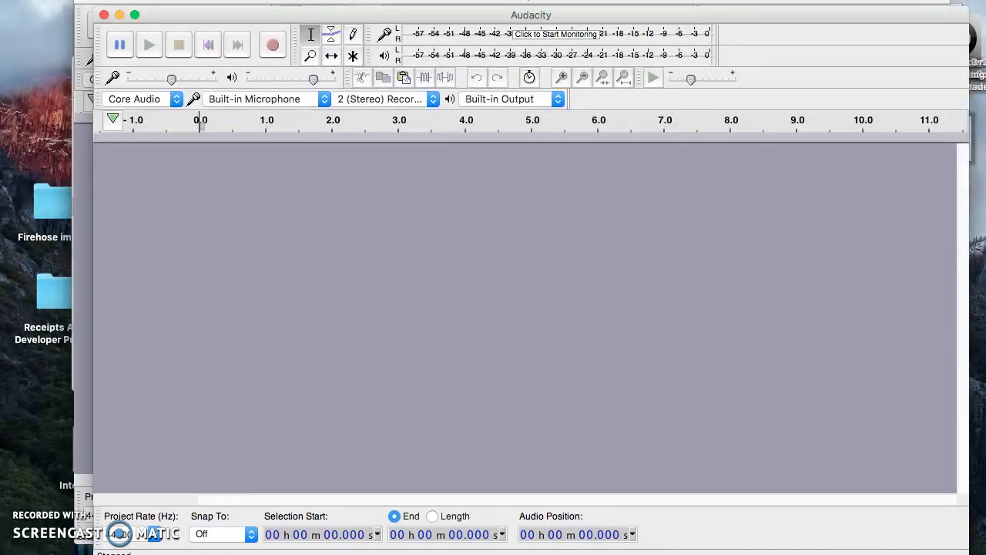
- Record a roughly 2.7-second voice clip on a new stereo track and play it back
left_click(274, 48)
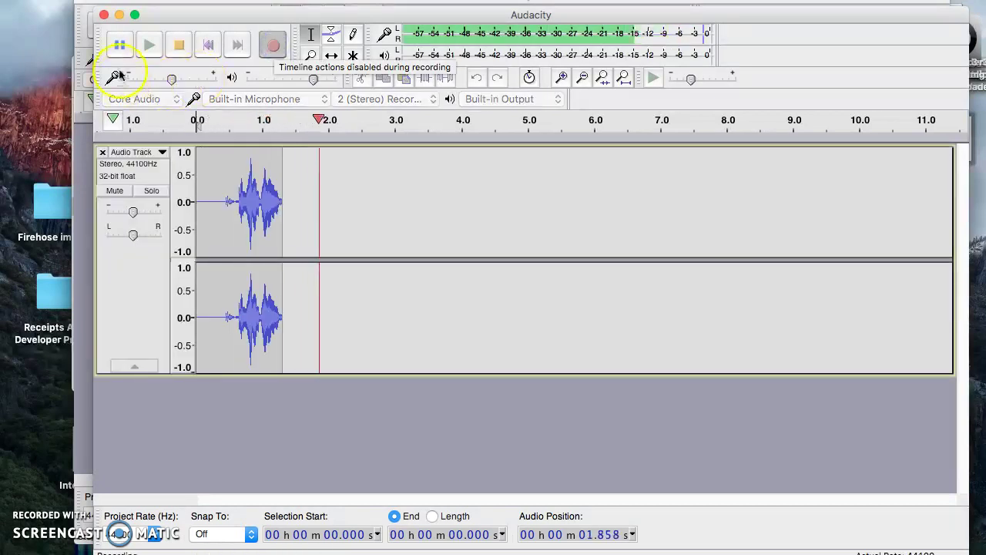
left_click(179, 44)
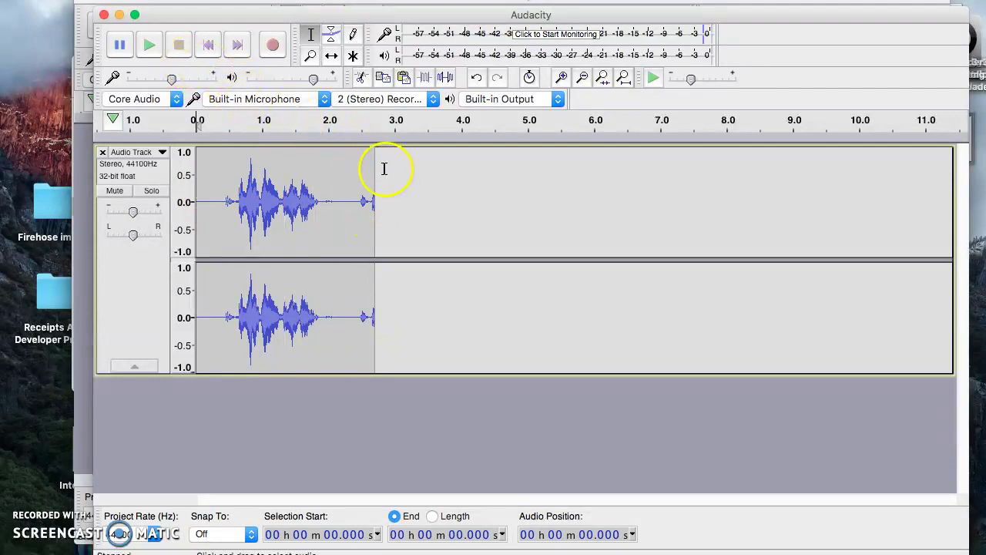
left_click(148, 46)
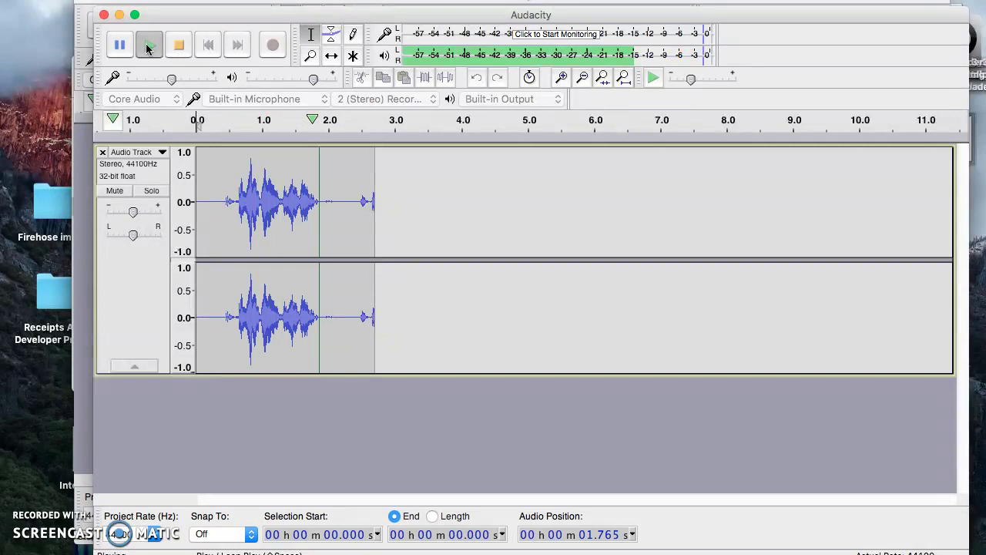
left_click(148, 46)
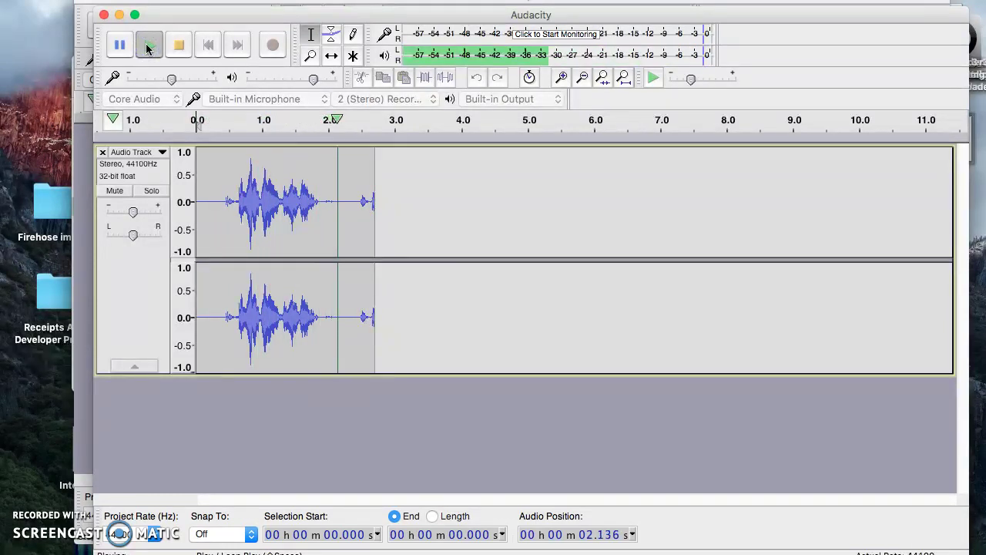
left_click(149, 45)
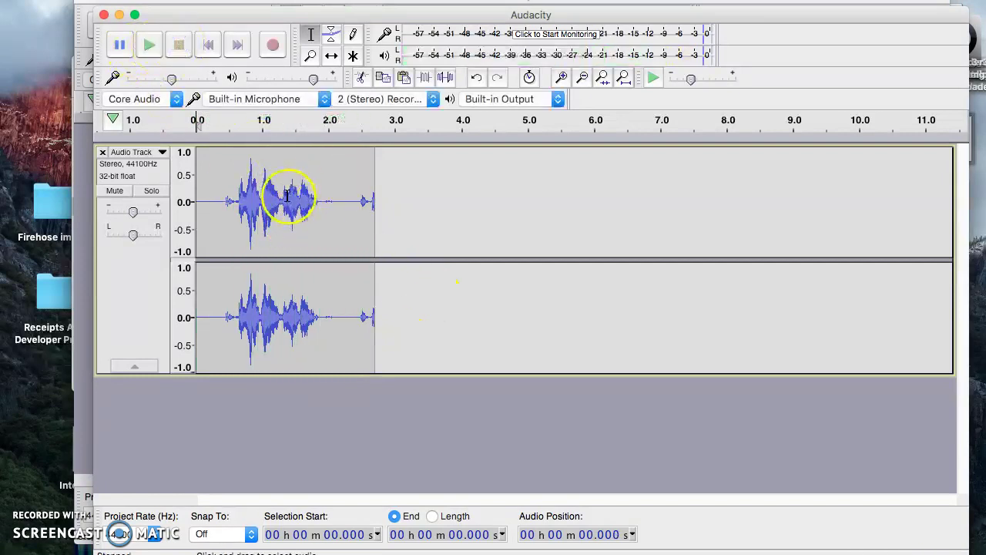
- Delete the trailing audio from 1.312 s to 2.694 s
left_click_drag(236, 189, 191, 189)
left_click(242, 187)
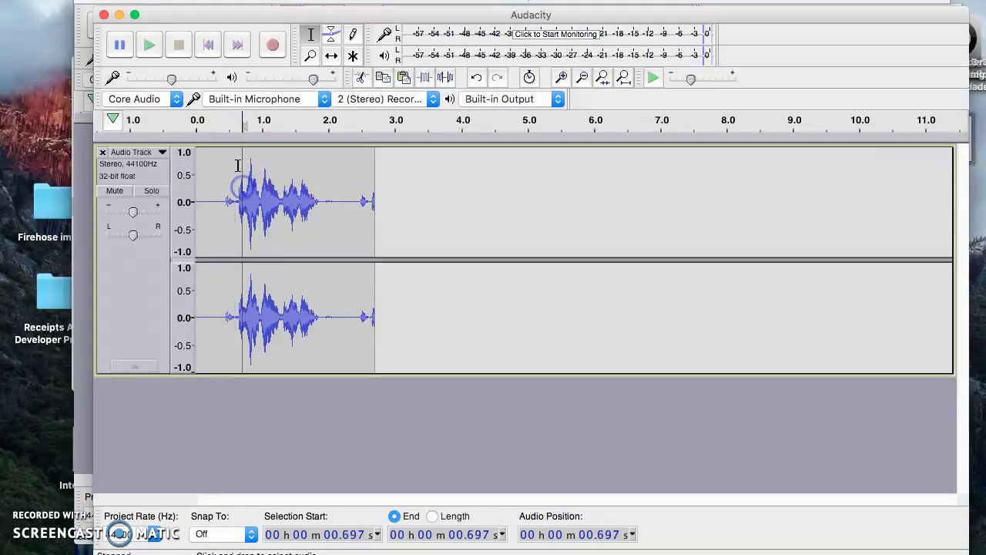
left_click_drag(238, 152, 284, 157)
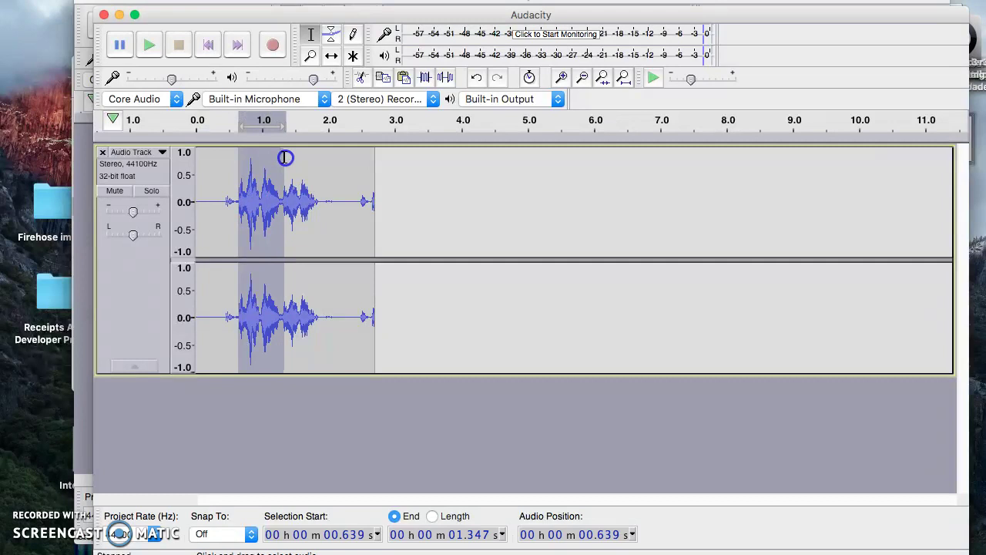
left_click(295, 157)
left_click(285, 148)
left_click(283, 149)
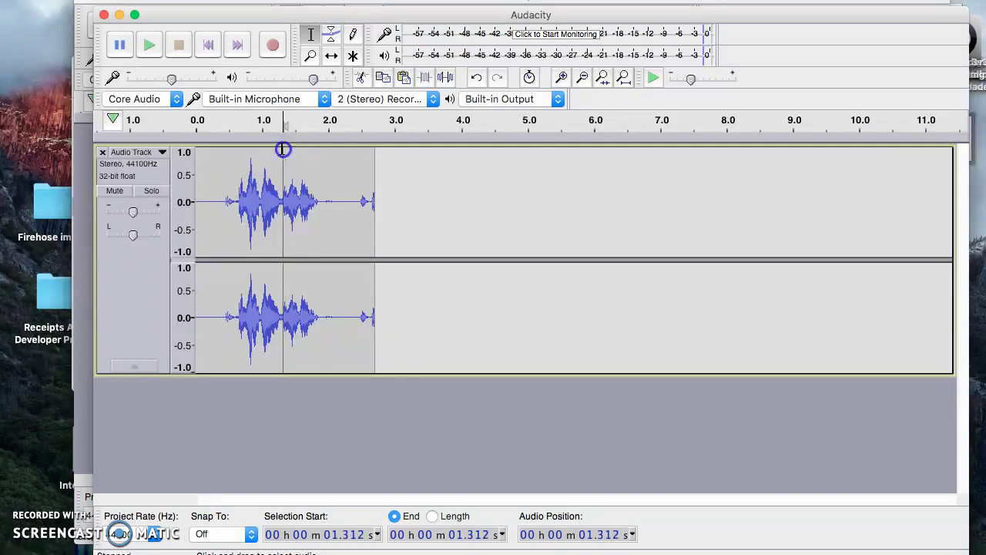
left_click_drag(284, 148, 372, 149)
key("Delete")
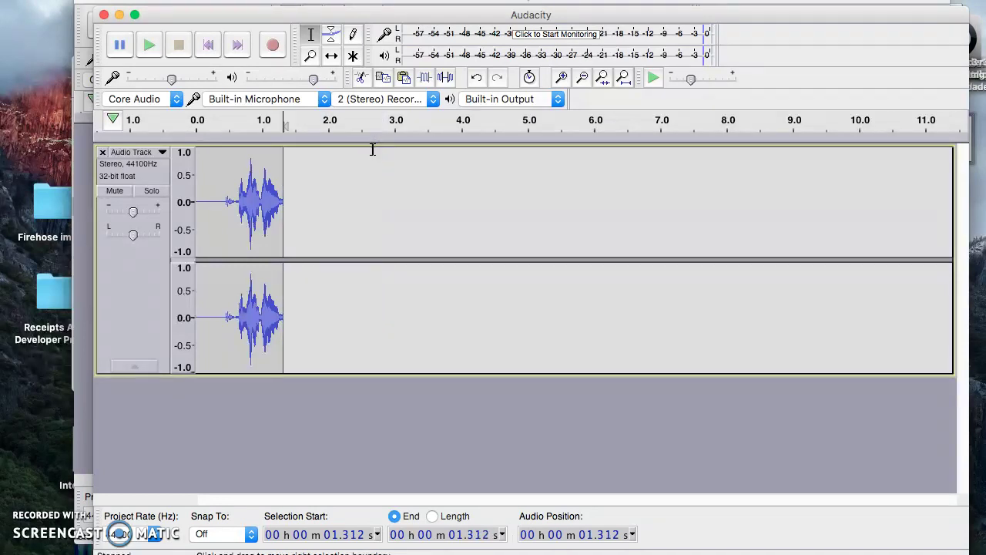
- Delete the leading silence and the leftover audio between 0.592 and 0.708 s
mouse_move(239, 199)
left_mouse_down()
mouse_move(170, 201)
mouse_move(264, 199)
mouse_move(243, 201)
left_mouse_up()
key("Delete")
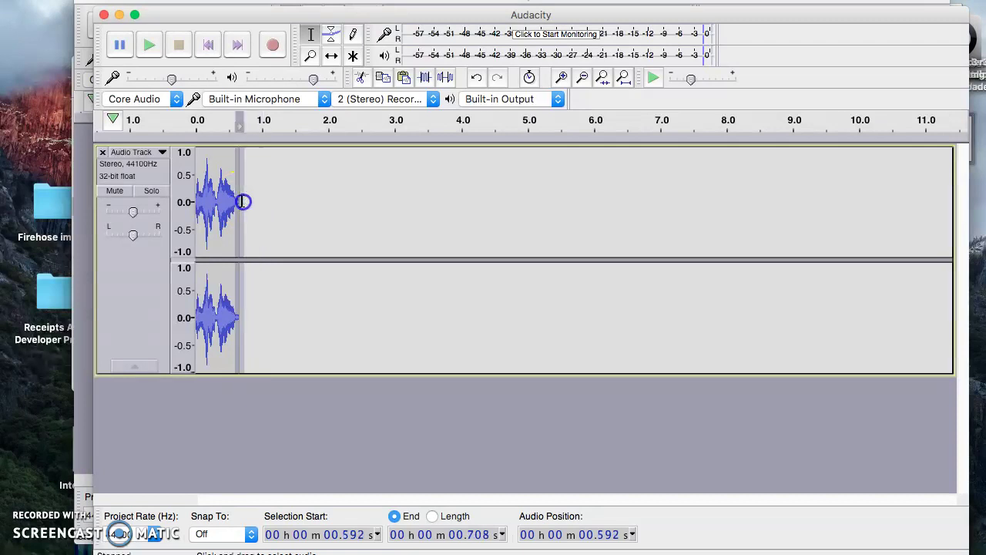
key("Delete")
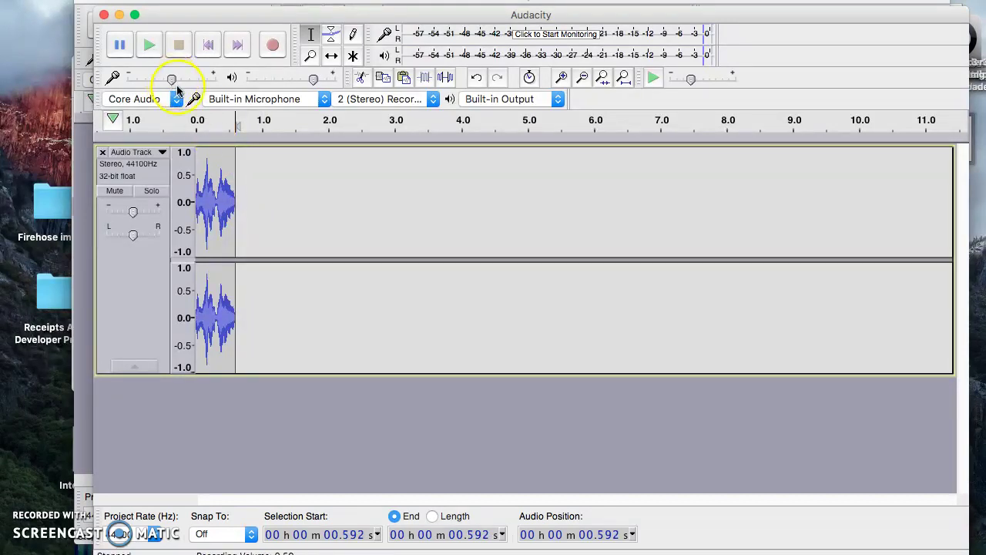
- Replay the trimmed clip several times, including from about 0.17 s
left_click(149, 44)
left_click(150, 46)
left_click(206, 205)
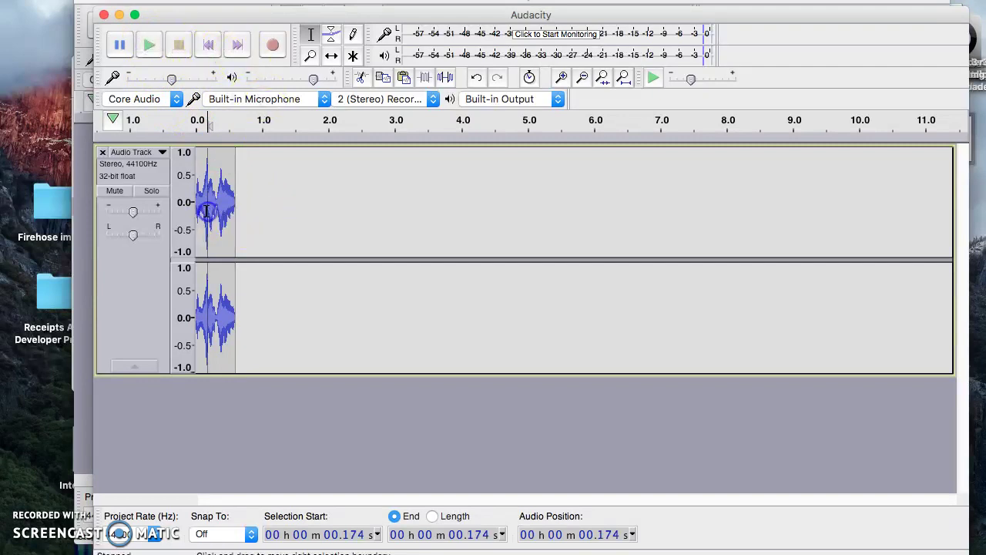
left_click(148, 45)
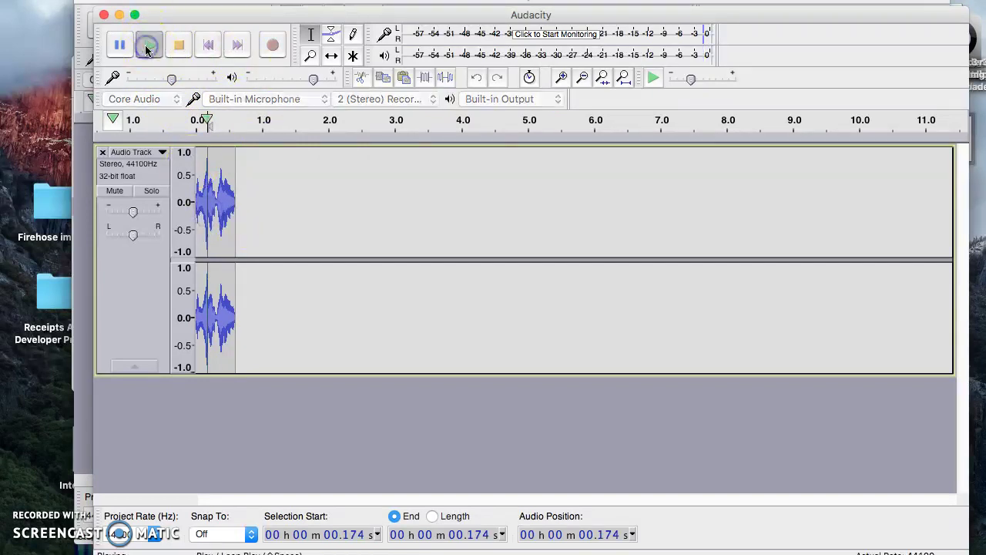
left_click(148, 46)
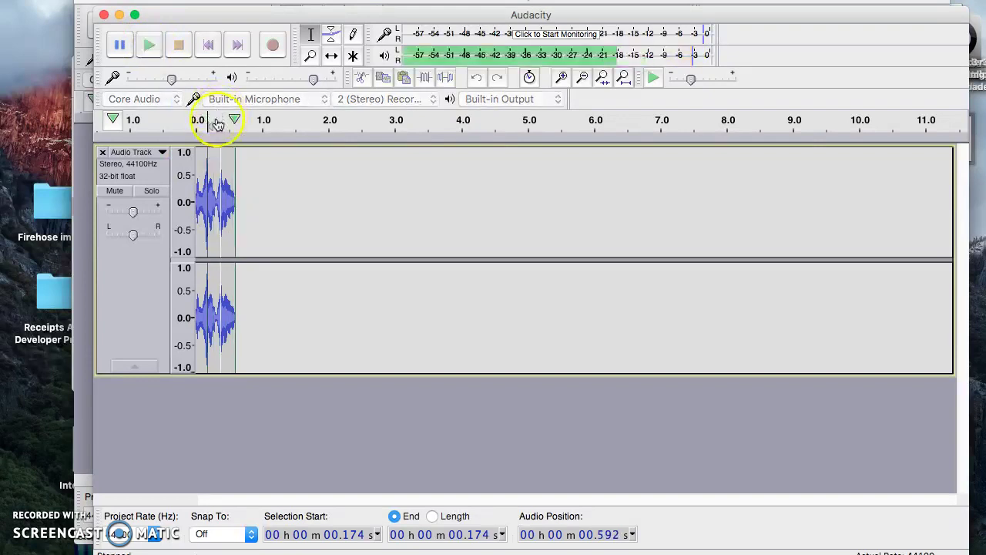
left_click(207, 120)
left_click(148, 45)
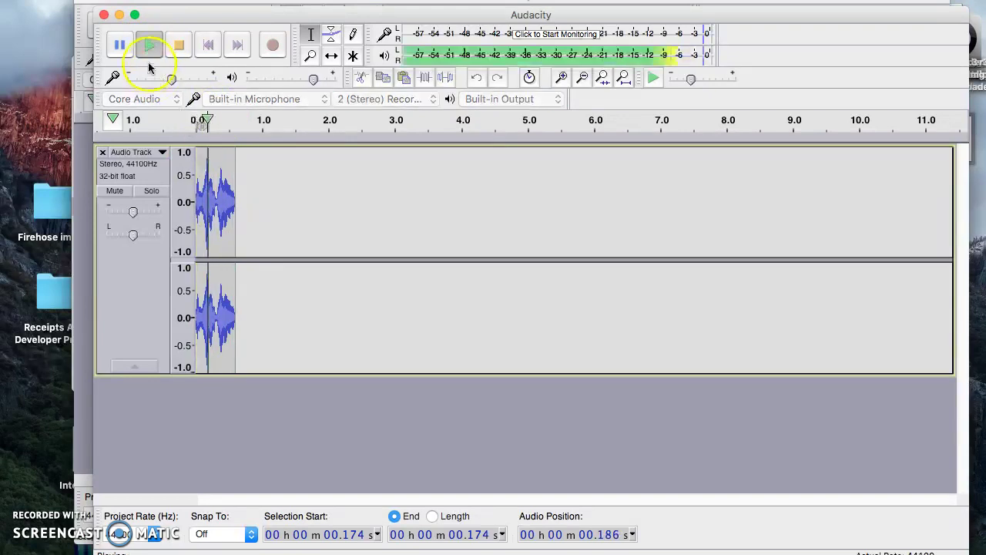
left_click(148, 45)
left_click(148, 45)
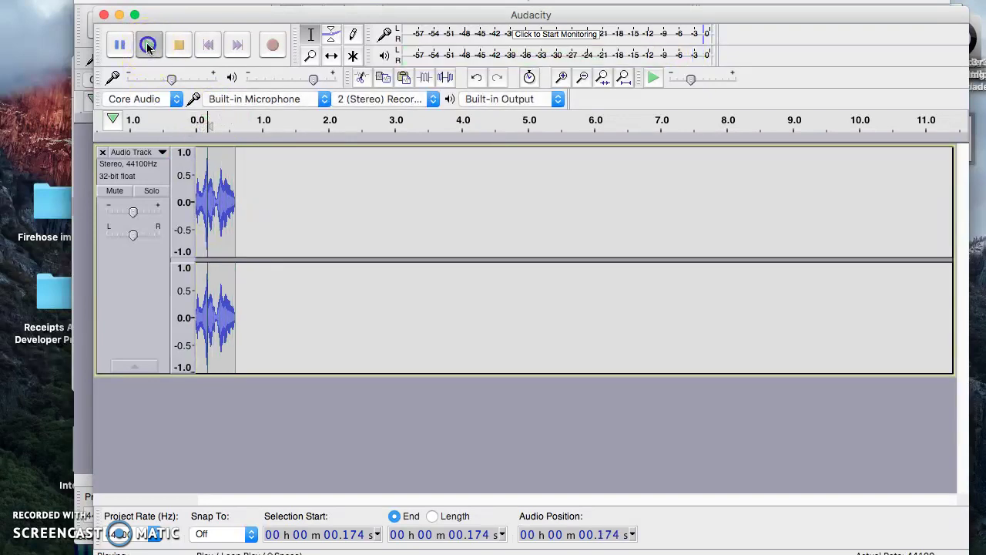
left_click(203, 120)
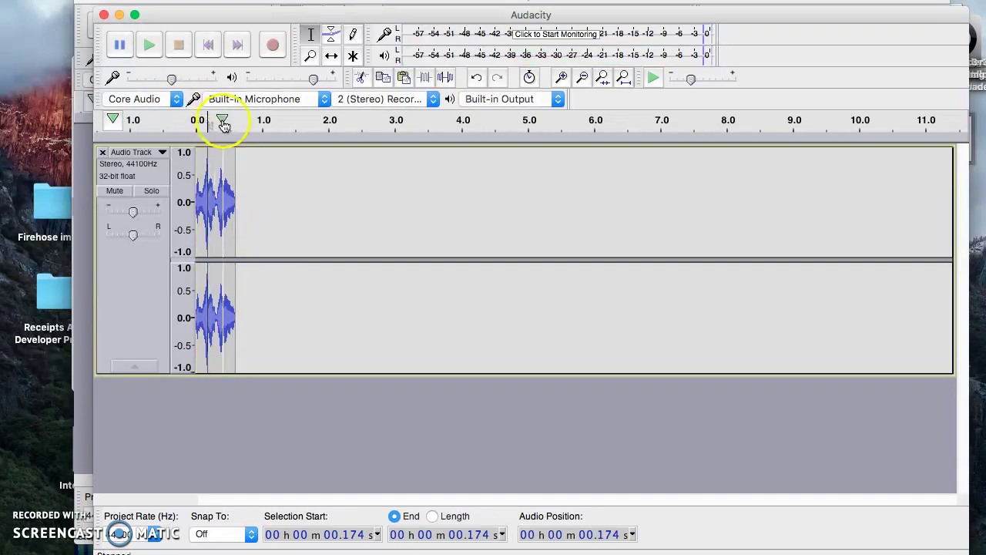
left_click(190, 121)
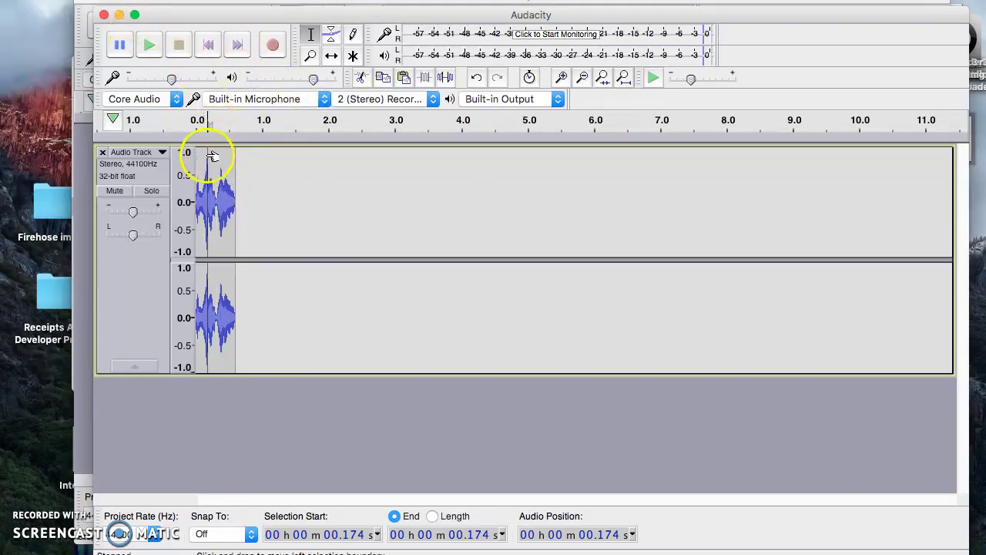
- Select the whole clip back to 0, then play it from near its beginning
left_click_drag(207, 154, 195, 158)
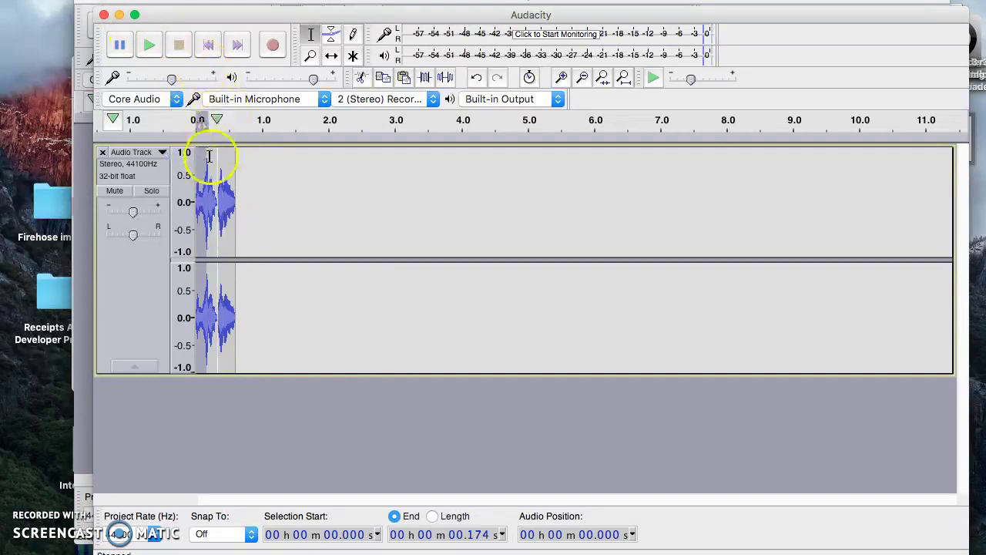
double_click(201, 166)
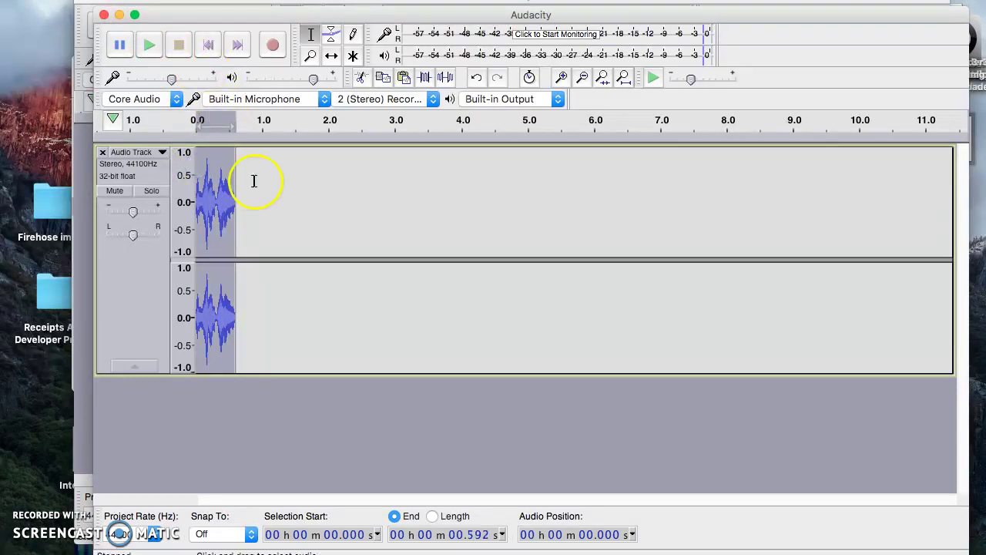
left_click(209, 171)
left_click(205, 167)
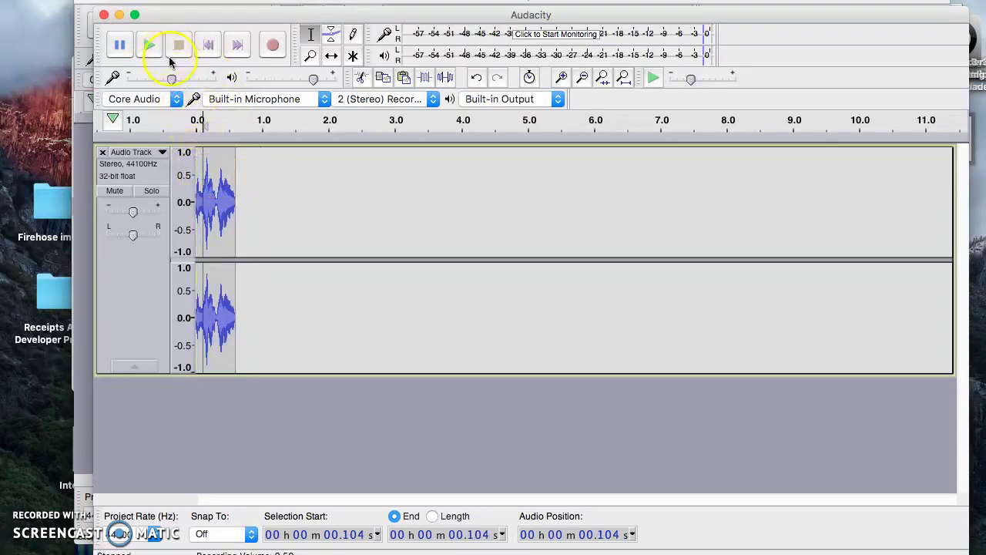
left_click(148, 46)
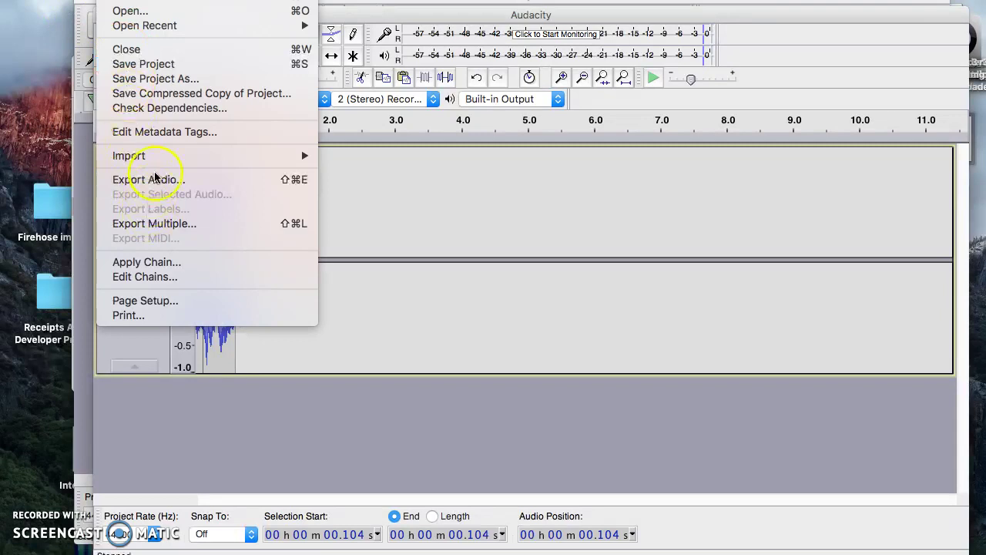
- Start an audio export named HelloThere, keeping the 16-bit PCM WAV format
left_click(156, 180)
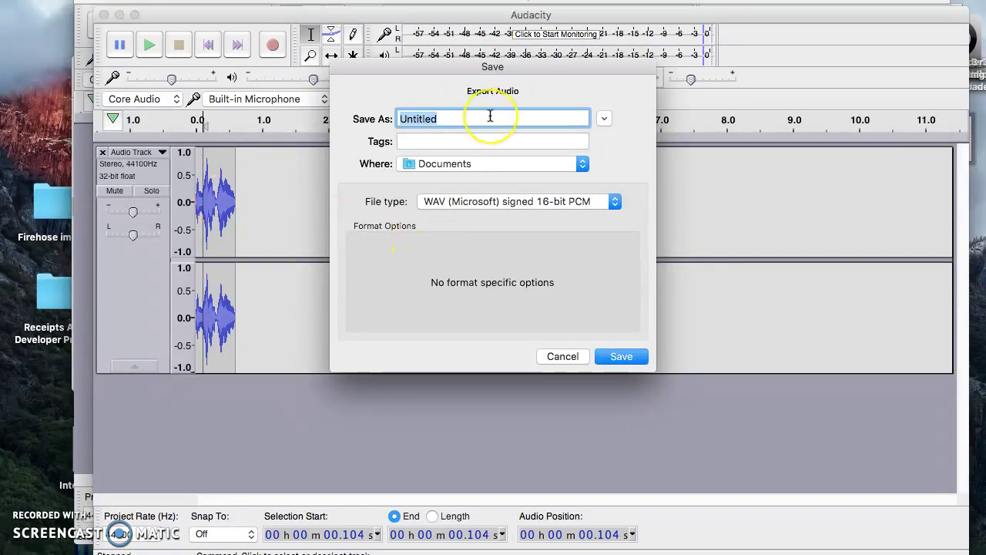
type("HelloThere")
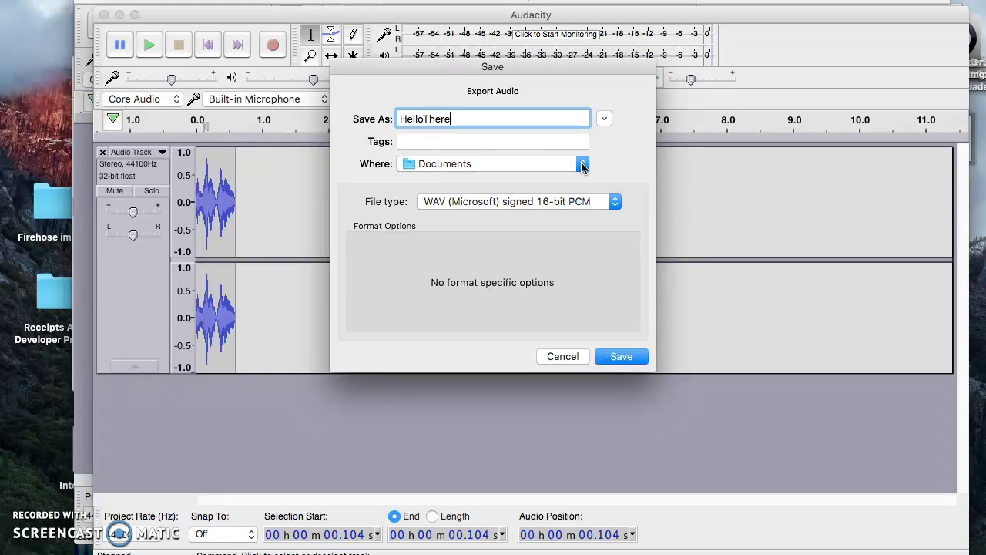
left_click(583, 165)
left_click(583, 165)
left_click(583, 165)
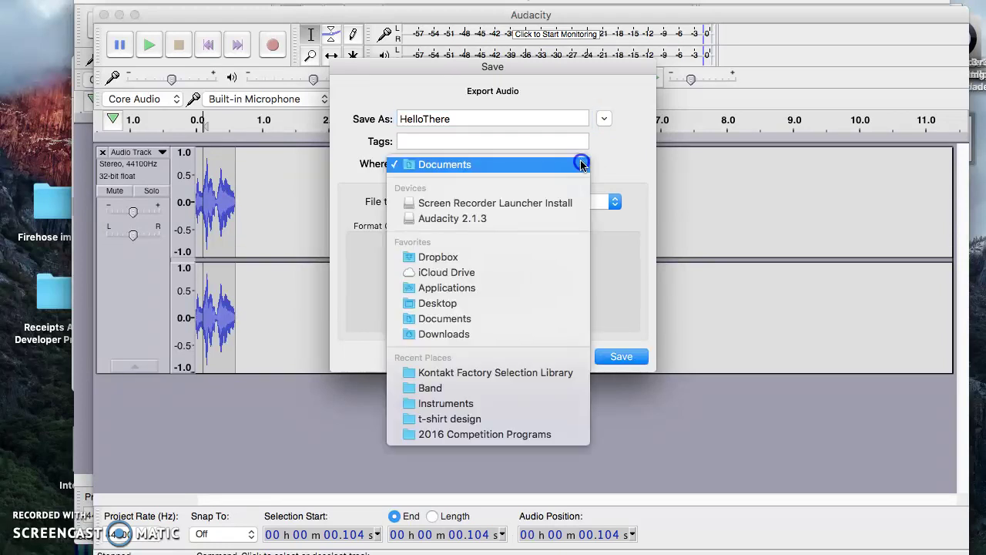
left_click(582, 164)
left_click(616, 202)
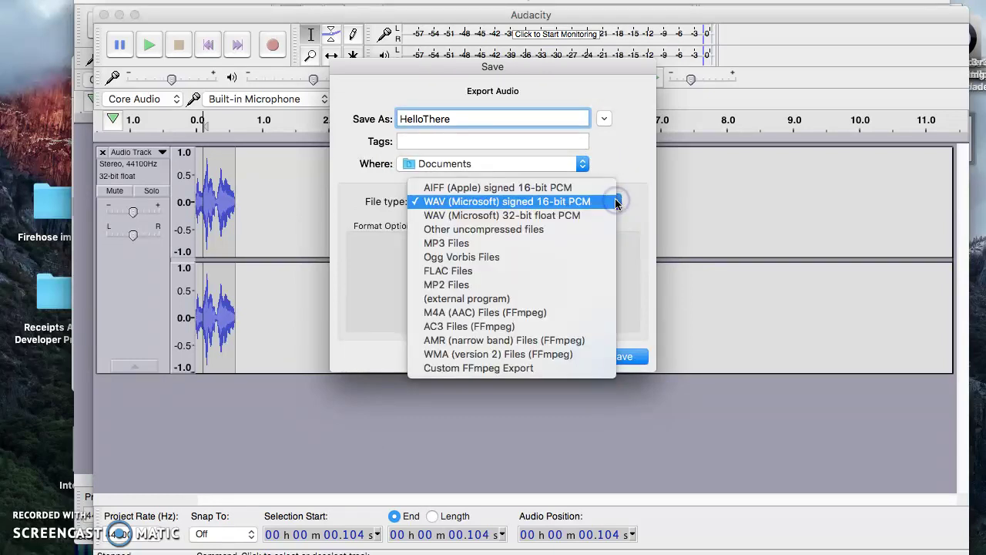
left_click(545, 204)
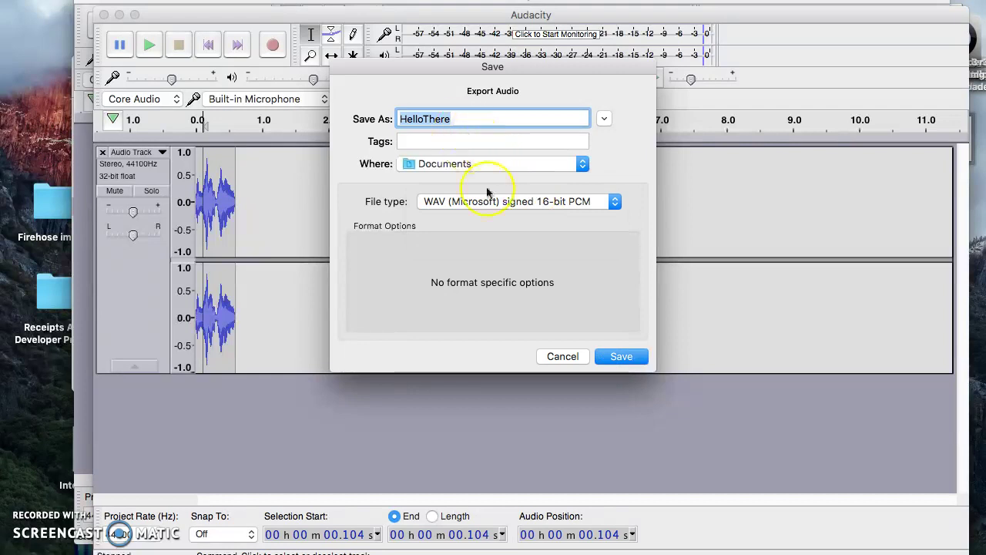
- Save the WAV export to the Desktop, leaving the metadata tags empty
left_click(583, 162)
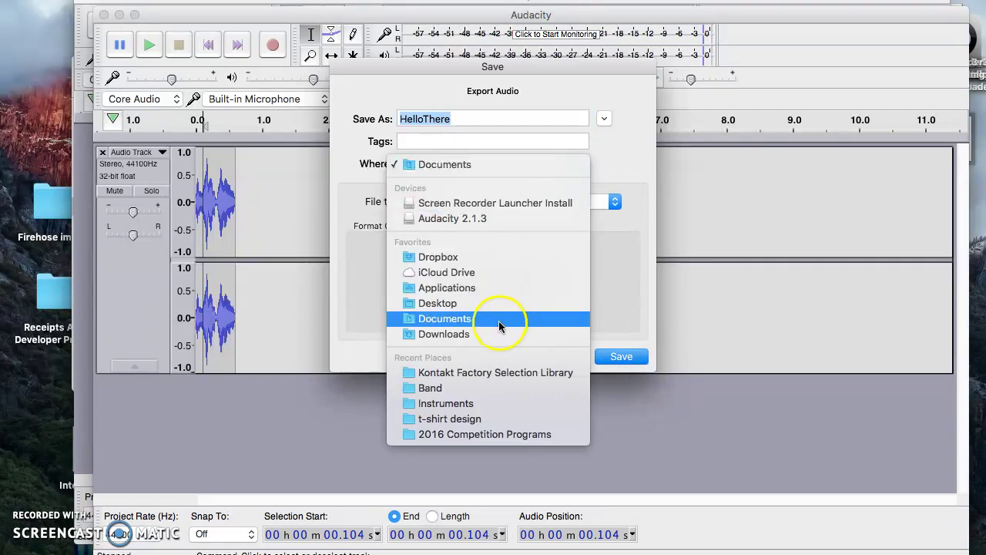
left_click(497, 303)
left_click(621, 357)
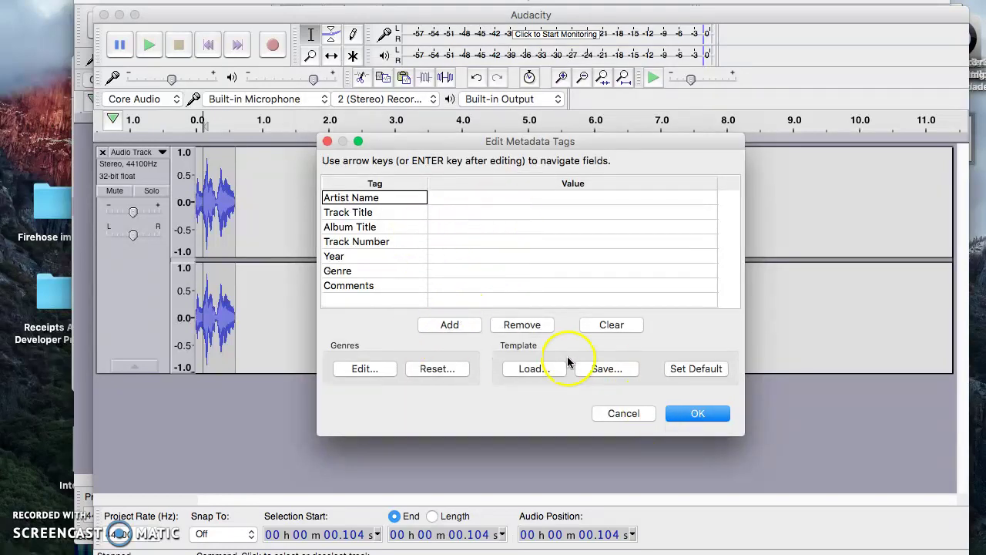
left_click(697, 416)
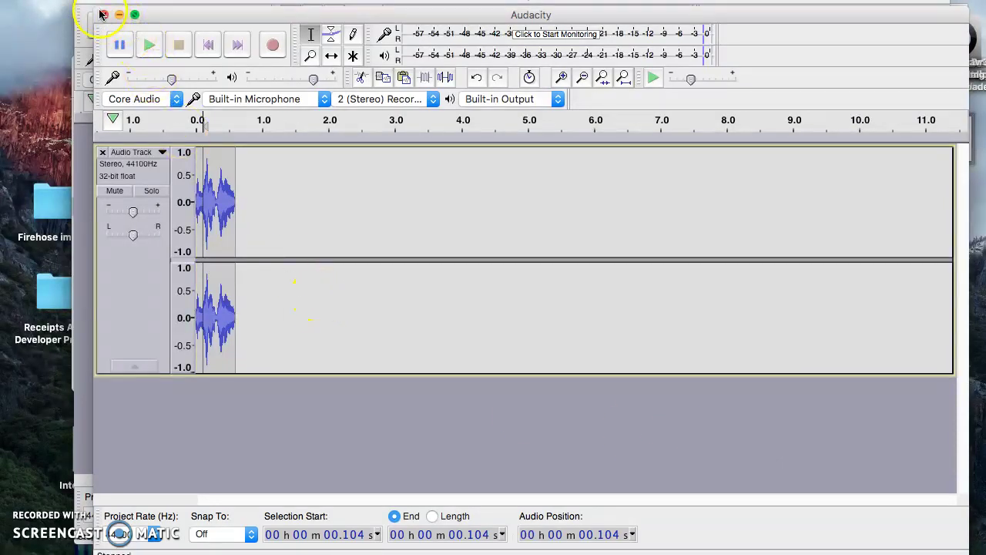
- Quit Audacity, agreeing to save the project and dismissing the project-file warning
left_click(61, 0)
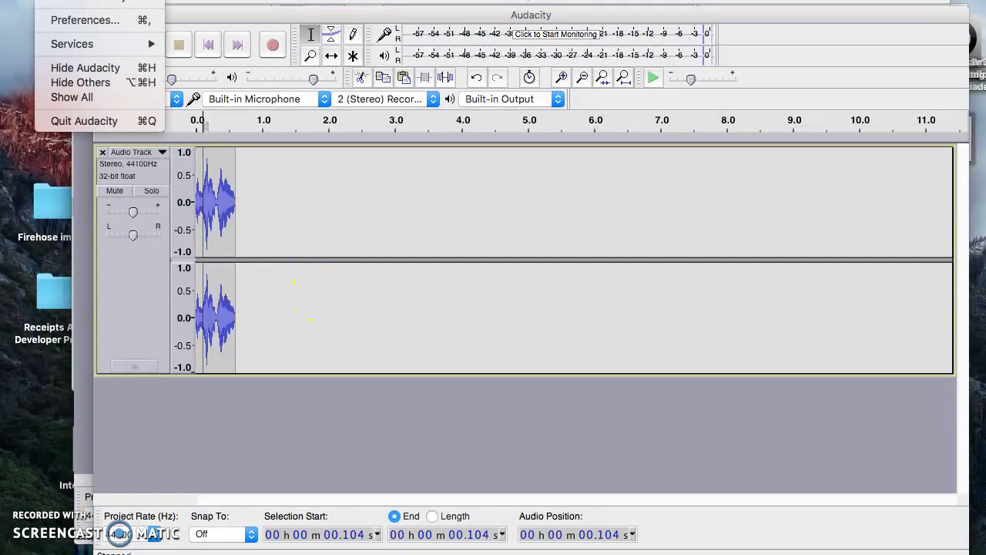
left_click(80, 119)
left_click(625, 201)
left_click(626, 333)
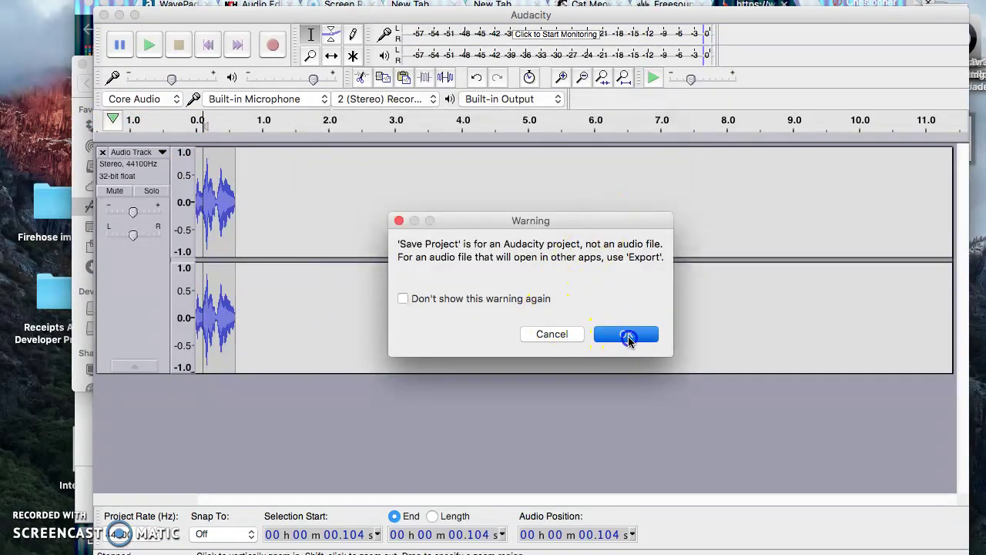
- Save the project as HelloThere on the Desktop
key("BackSpace")
type("HelloThere")
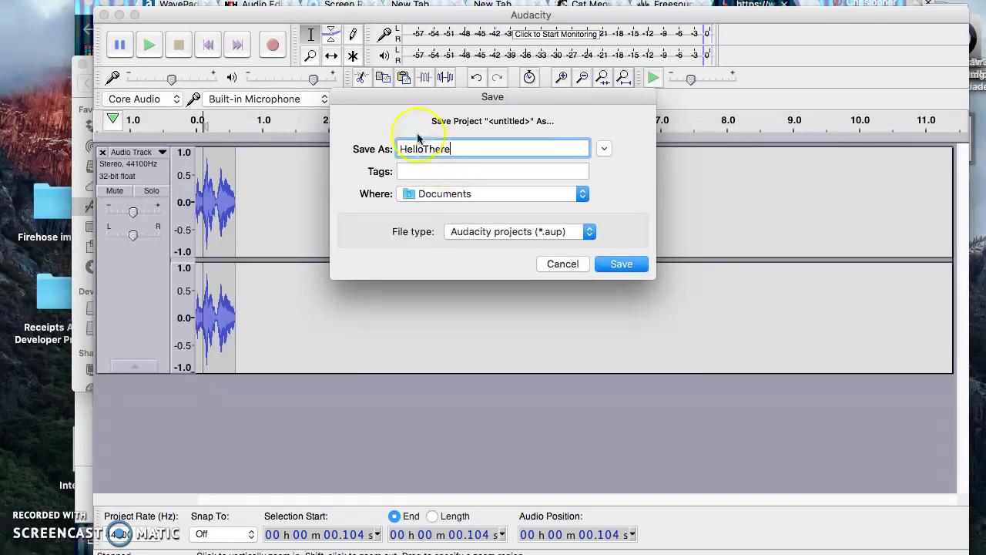
left_click(582, 195)
left_click(517, 336)
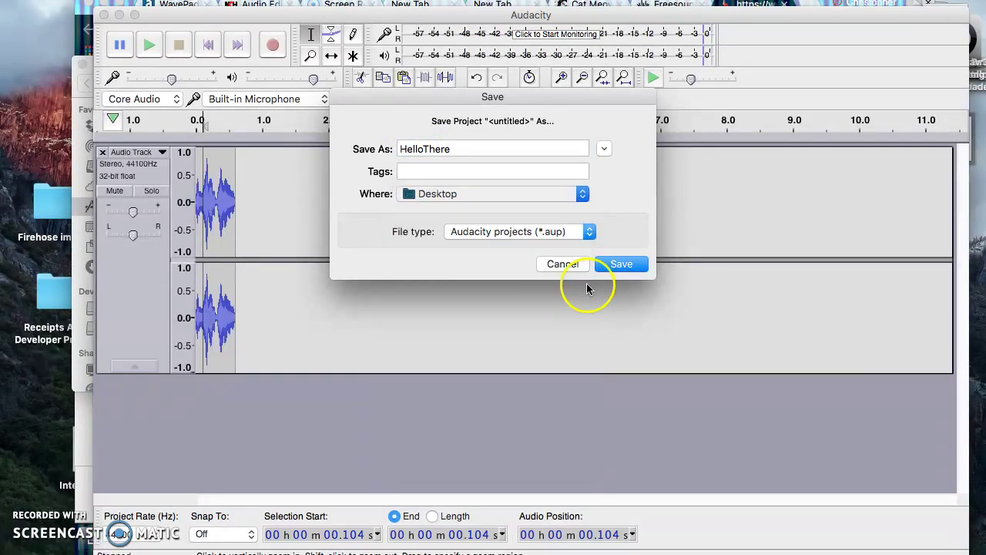
left_click(621, 264)
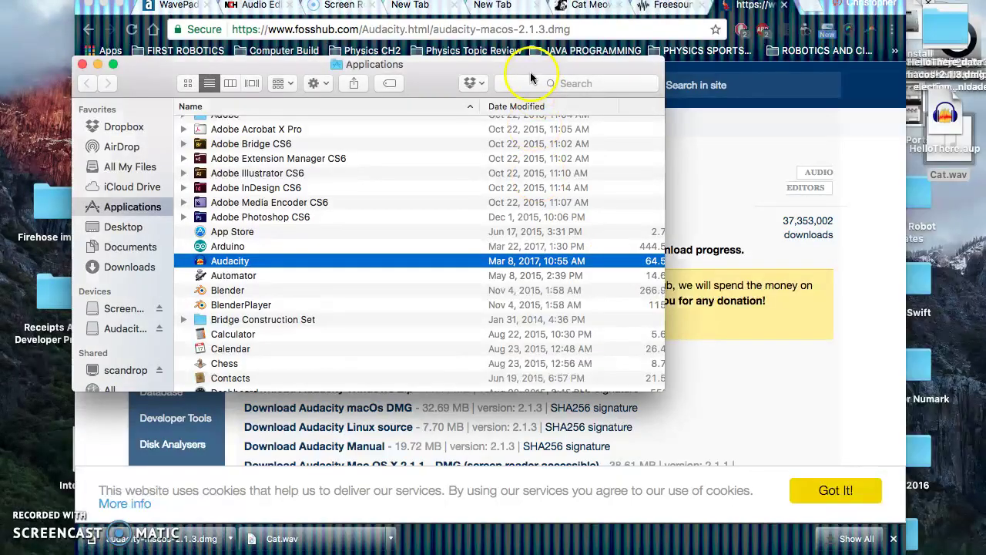
- Close the Applications Finder window and minimize the browser to reveal the desktop
left_click(80, 65)
left_click_drag(109, 17, 111, 62)
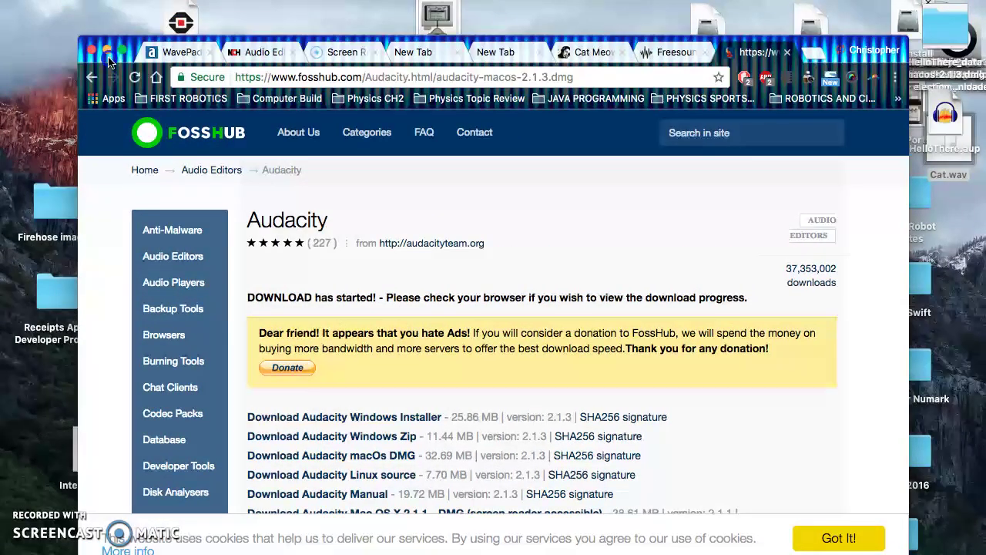
left_click(107, 52)
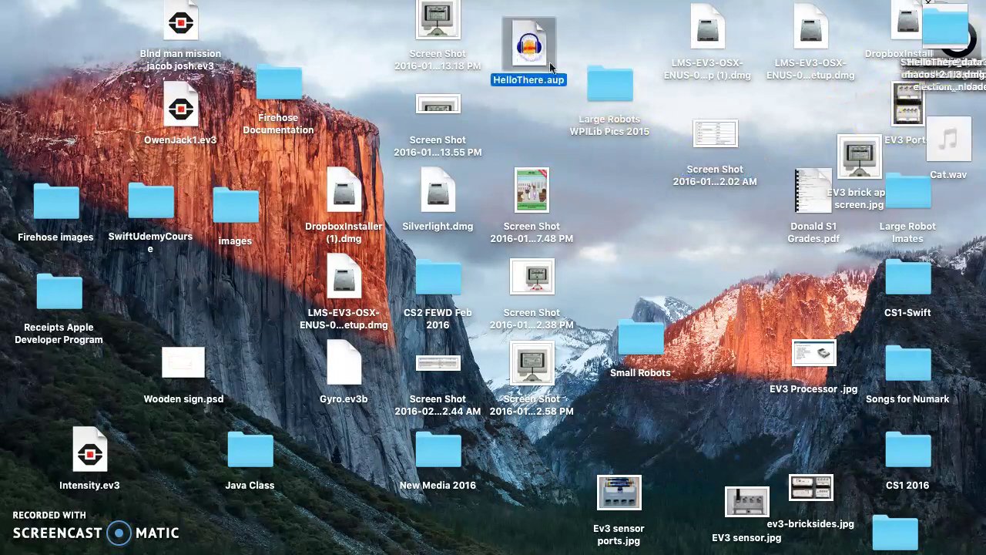
- Arrange Cat.wav, the HelloThere_data folder and HelloThere.wav in open desktop space
left_click_drag(954, 141, 667, 210)
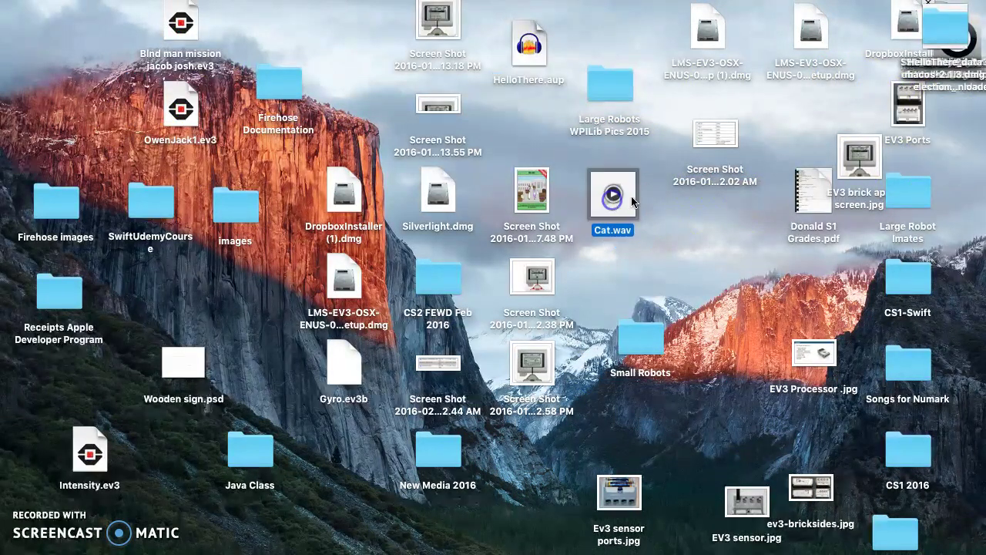
left_click_drag(944, 51, 959, 137)
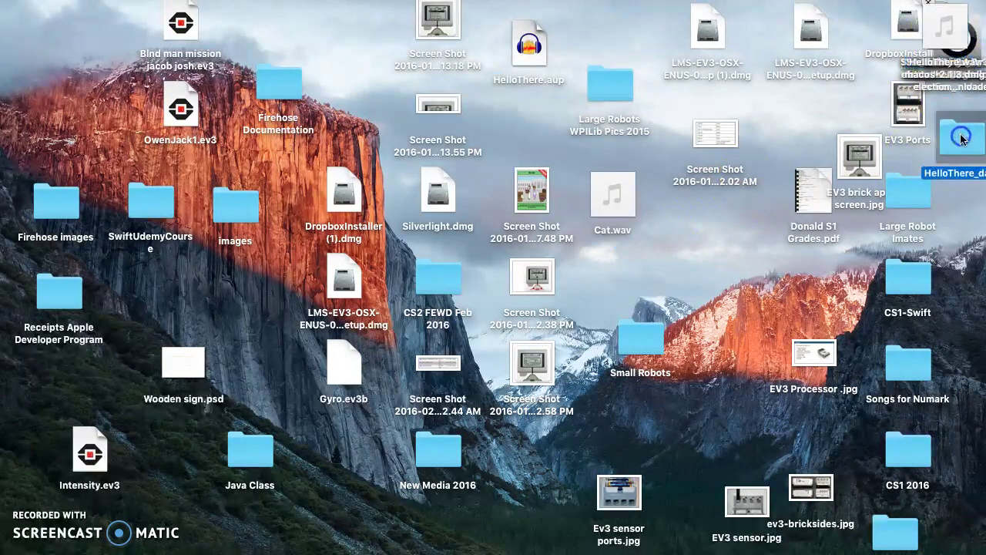
left_click_drag(944, 33, 678, 250)
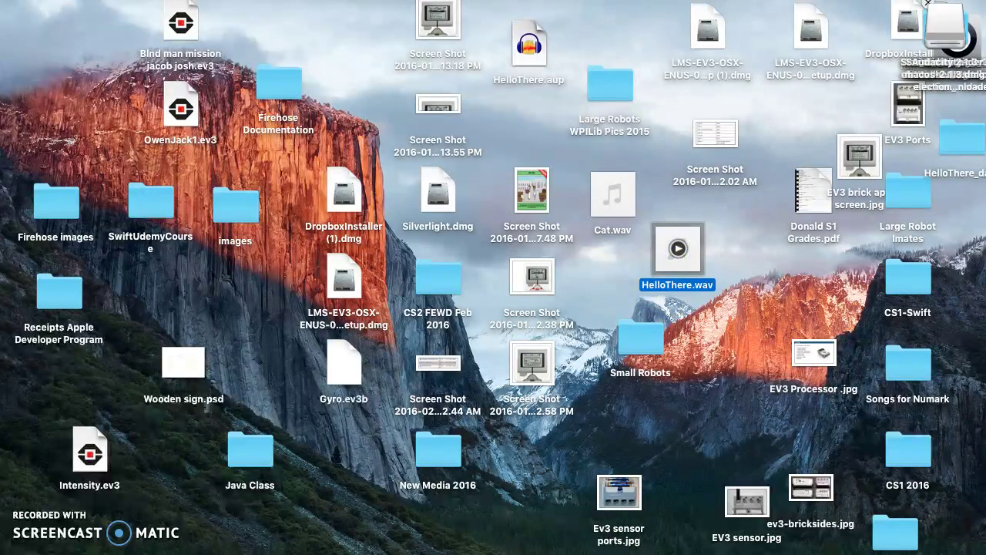
mouse_move(649, 547)
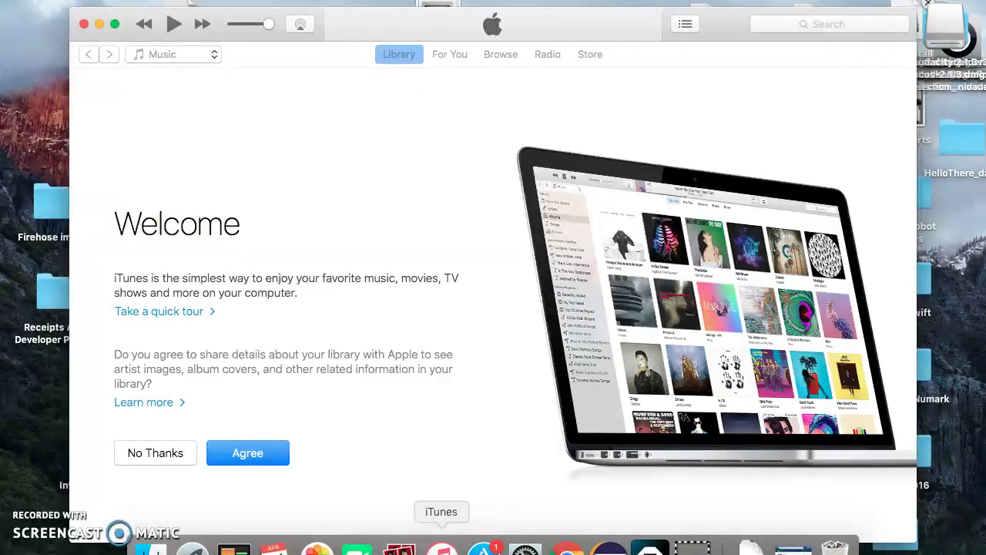
- Decline the iTunes welcome screen, then play and pause HelloThere twice
left_click(146, 454)
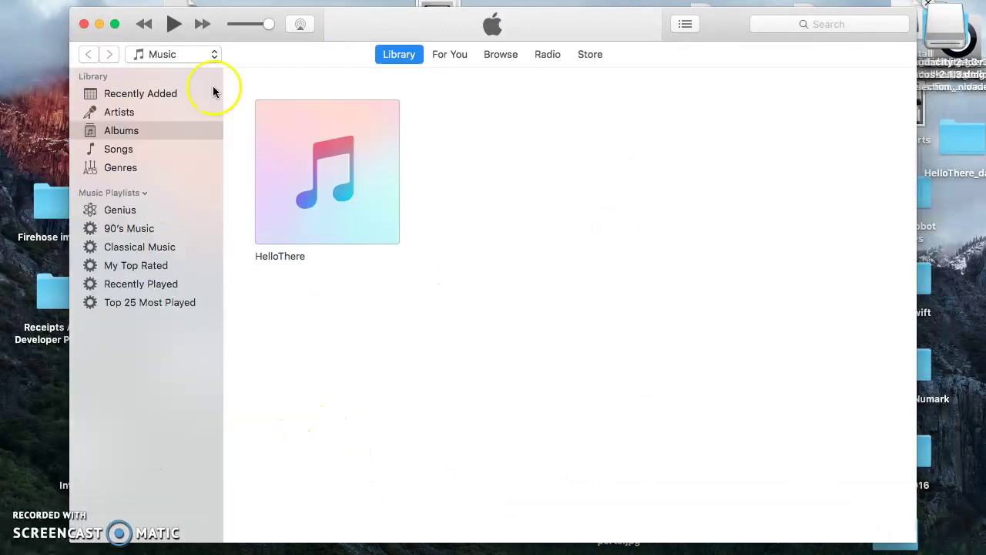
left_click(168, 26)
left_click(169, 26)
left_click(168, 25)
left_click(168, 25)
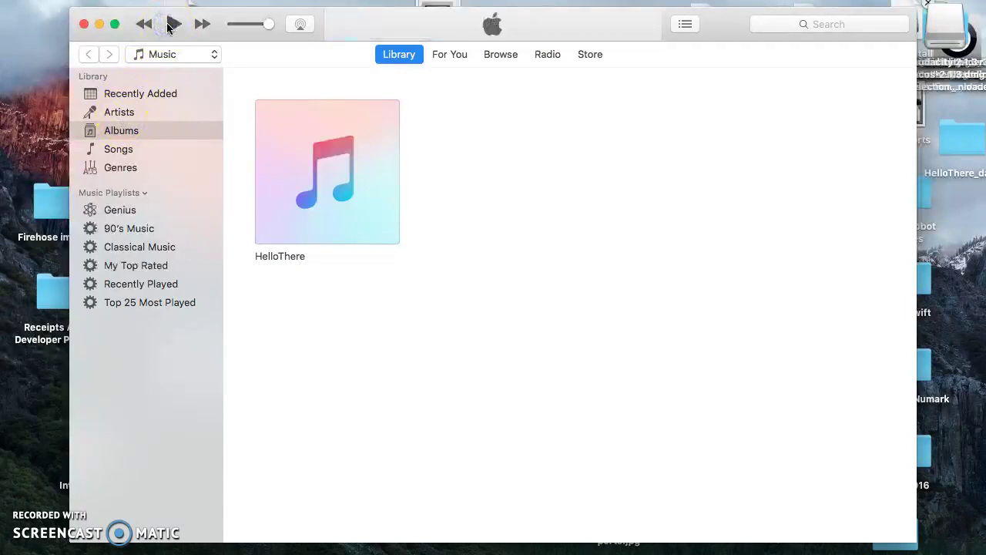